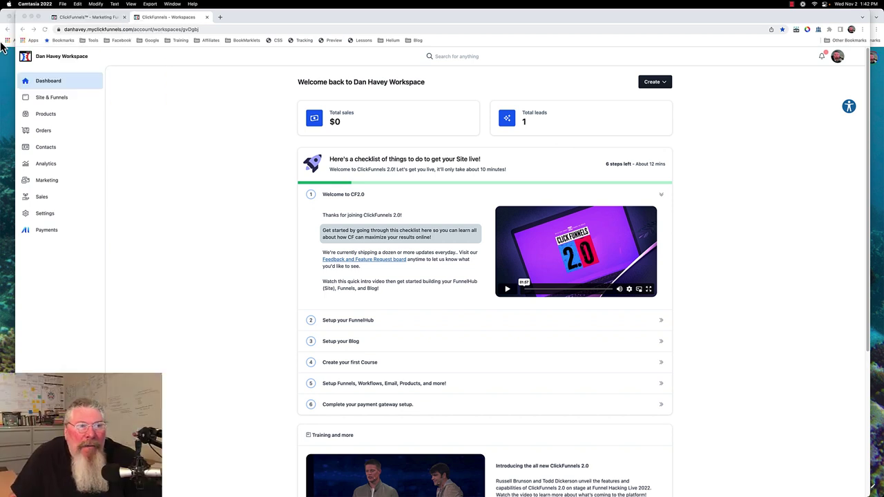
- Switch to the Sept 28 Workspace in the second team and view its installed themes
click(55, 56)
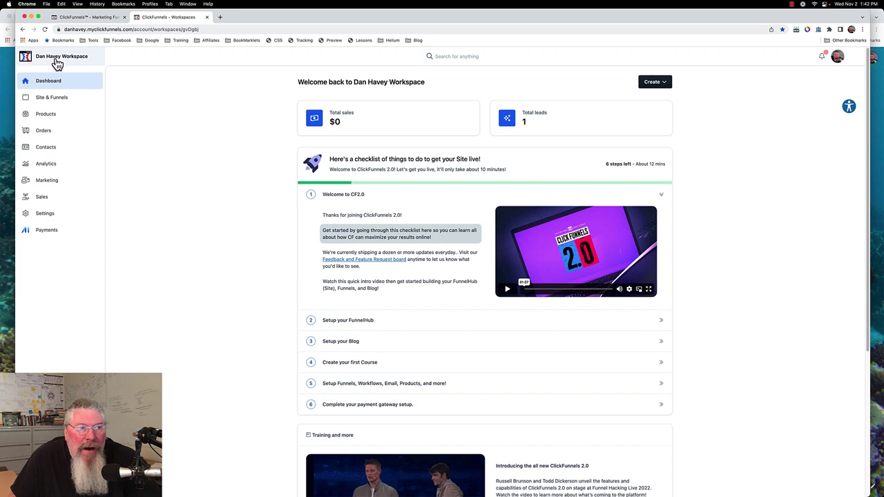
click(58, 62)
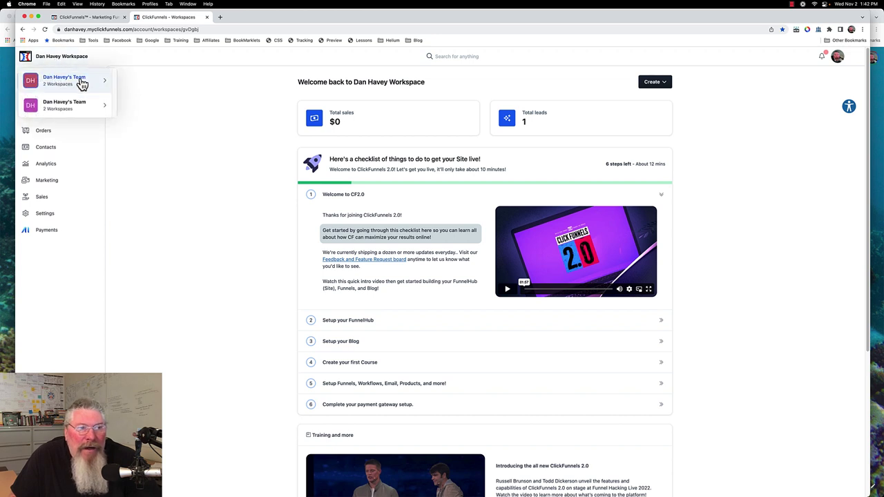
mouse_move(82, 86)
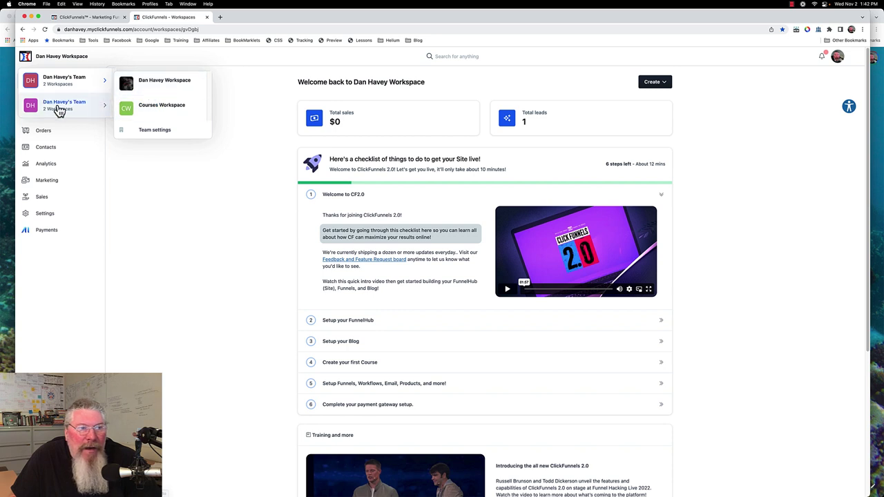
mouse_move(60, 111)
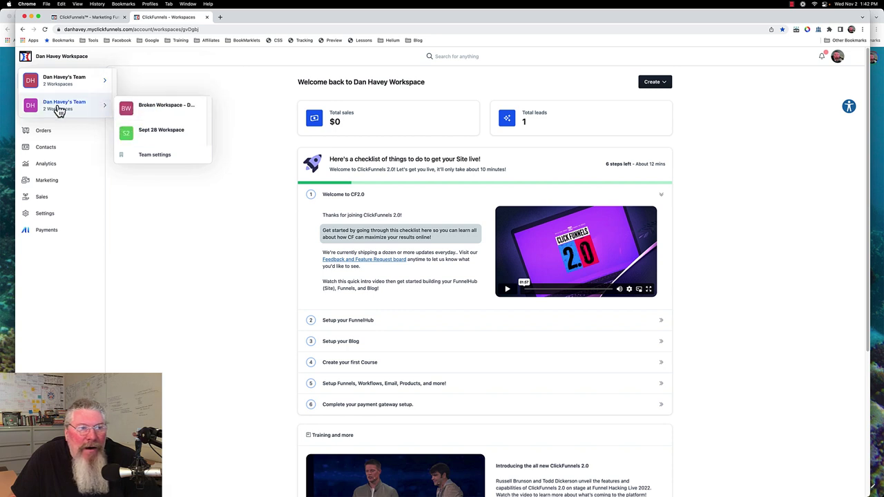
click(168, 133)
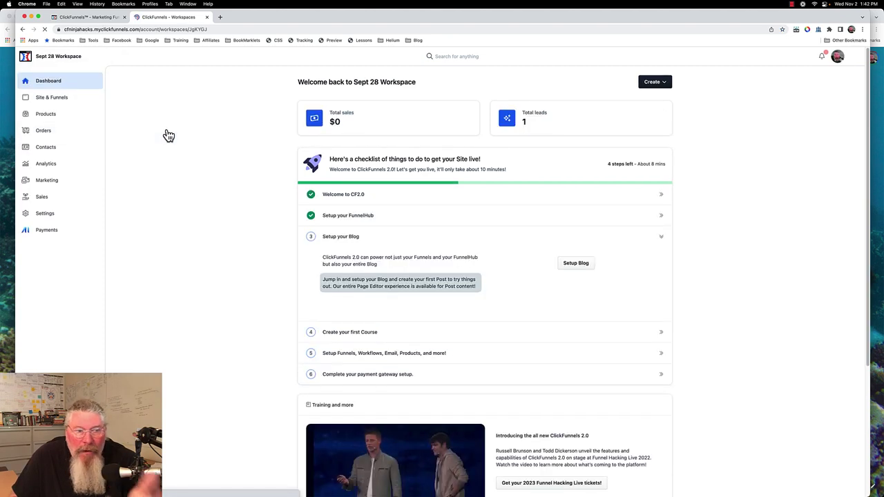
click(26, 219)
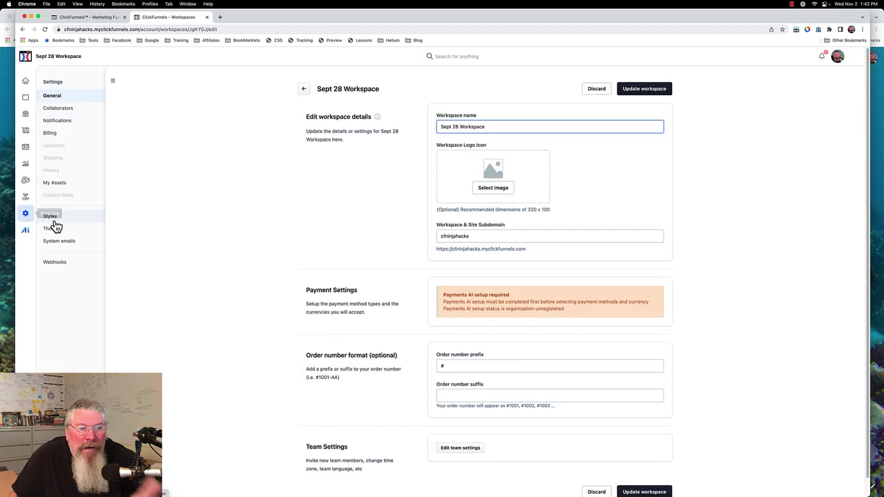
click(54, 231)
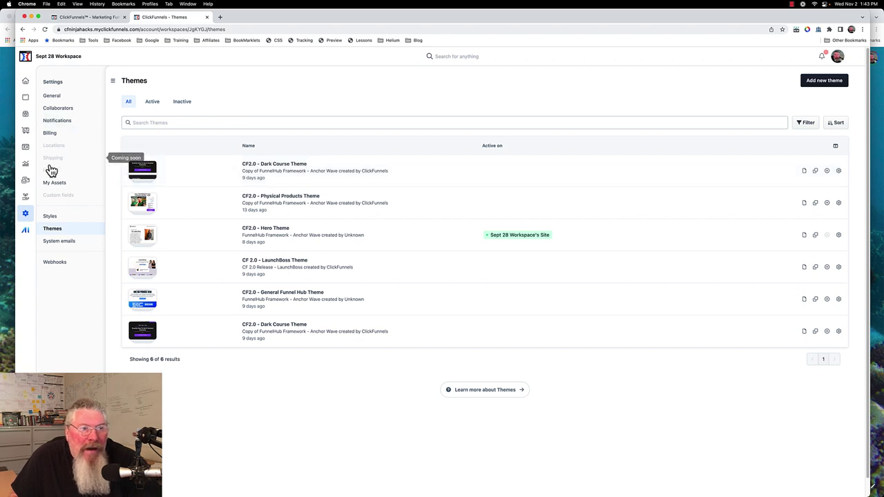
- Open the Sept 28 Workspace site's theme pages and look through the list of template pages
click(27, 101)
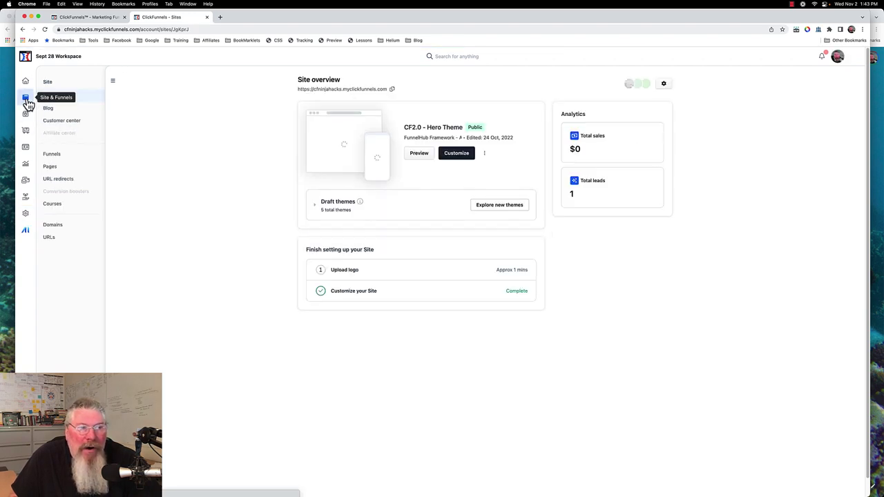
click(55, 168)
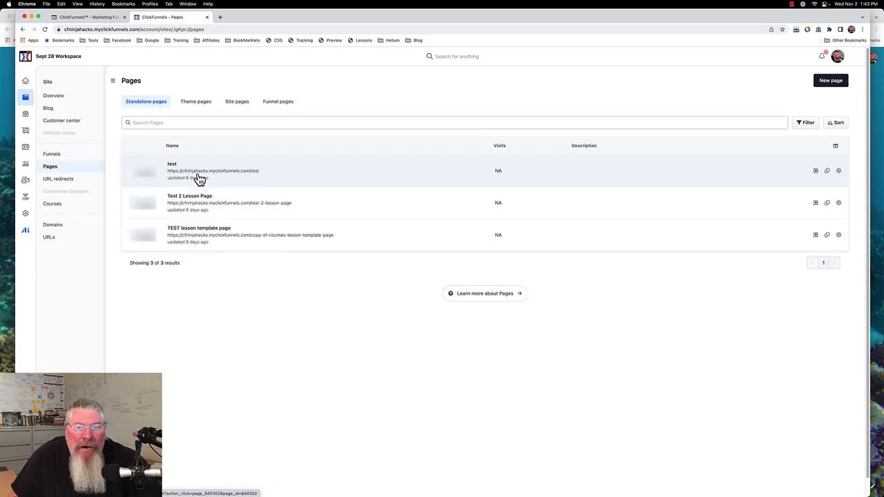
click(197, 109)
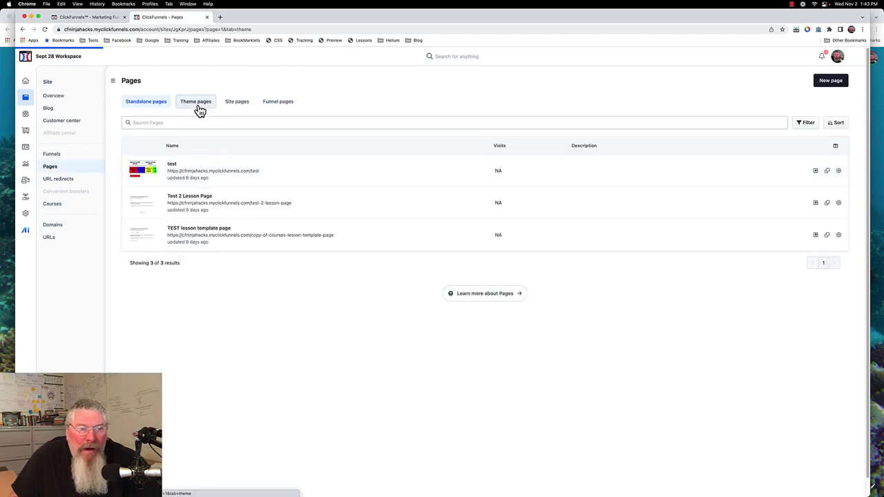
scroll(310, 200, down, 3)
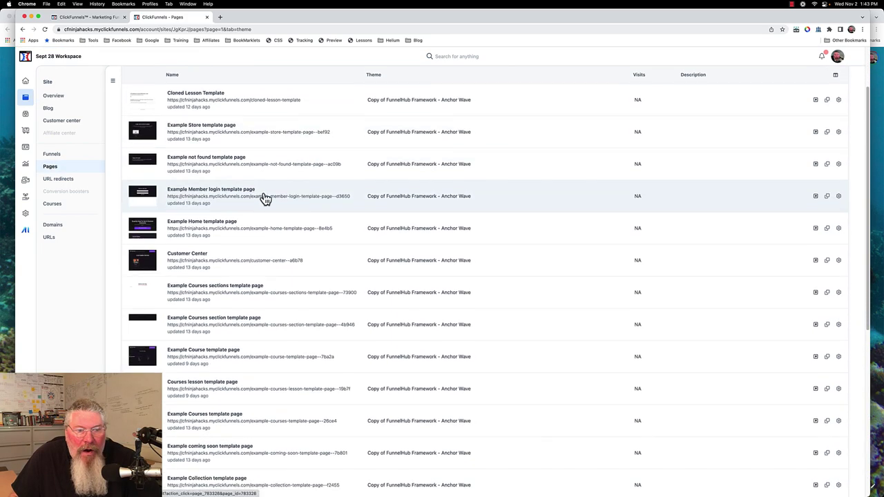
scroll(215, 207, down, 8)
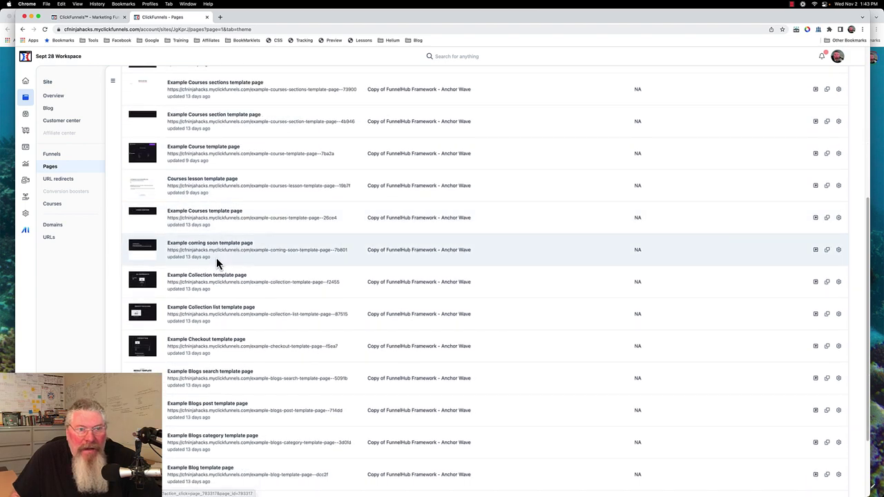
scroll(218, 249, up, 5)
scroll(207, 207, up, 5)
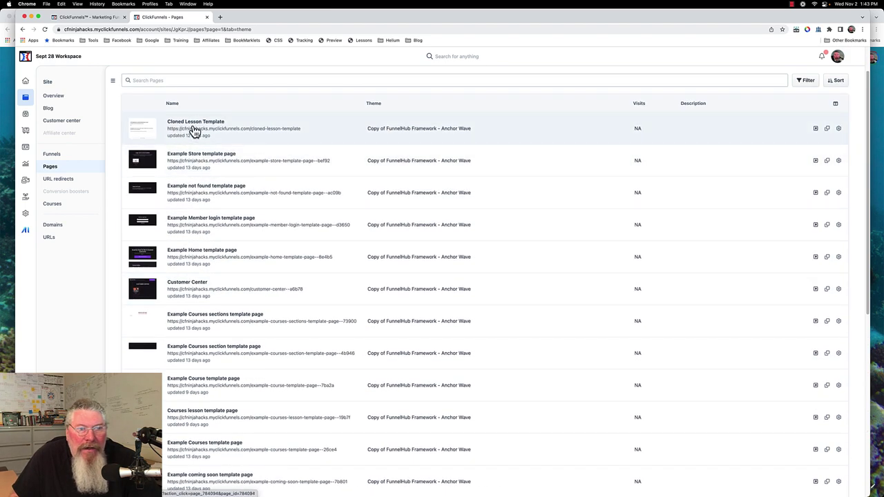
- Search the Sept 28 Workspace's theme pages for "Lesson"
click(271, 81)
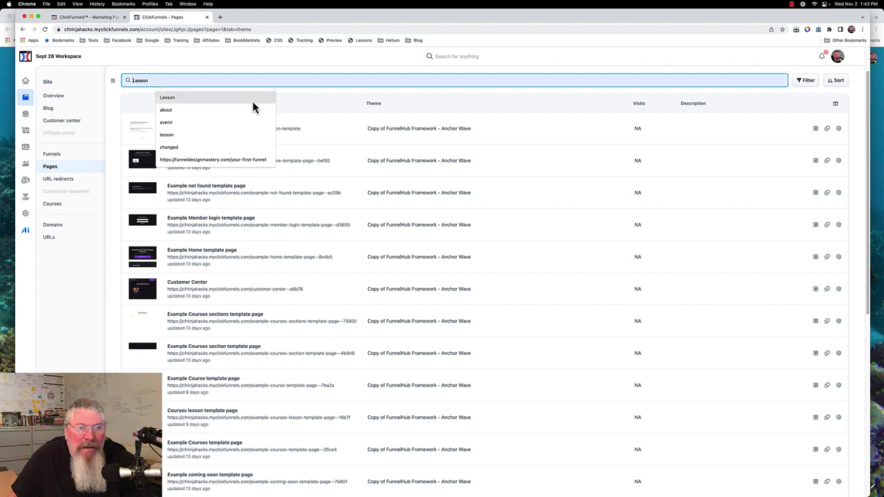
click(252, 101)
key(Return)
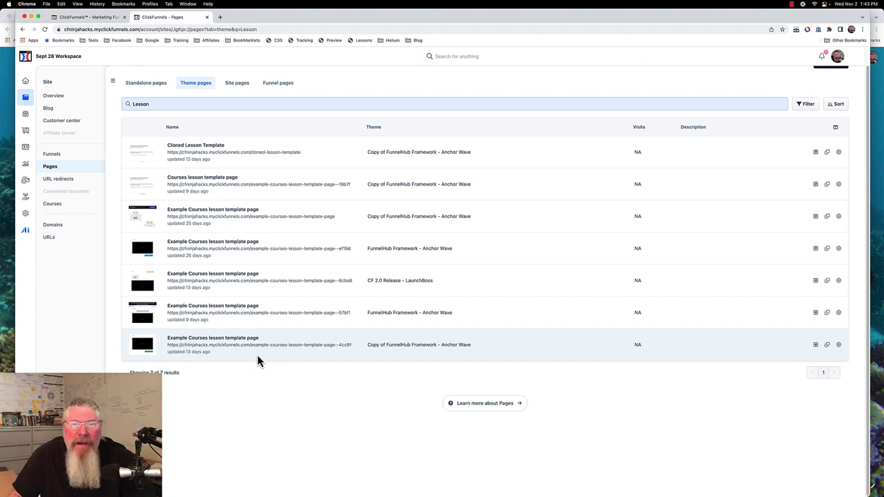
- Switch to the workspace in the first team that bears the owner's name
click(62, 58)
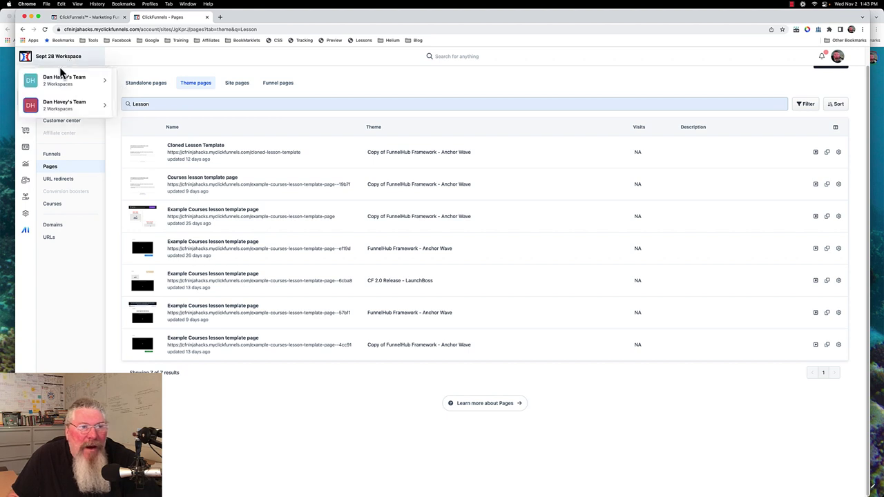
mouse_move(61, 81)
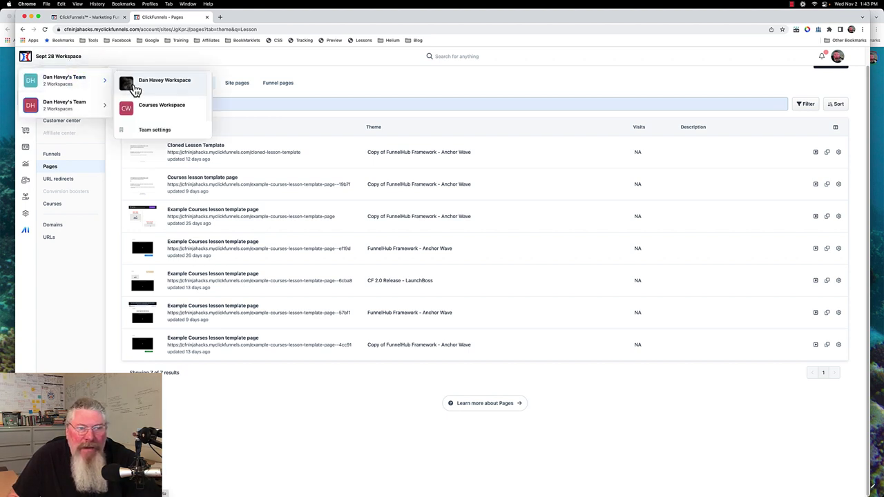
click(136, 88)
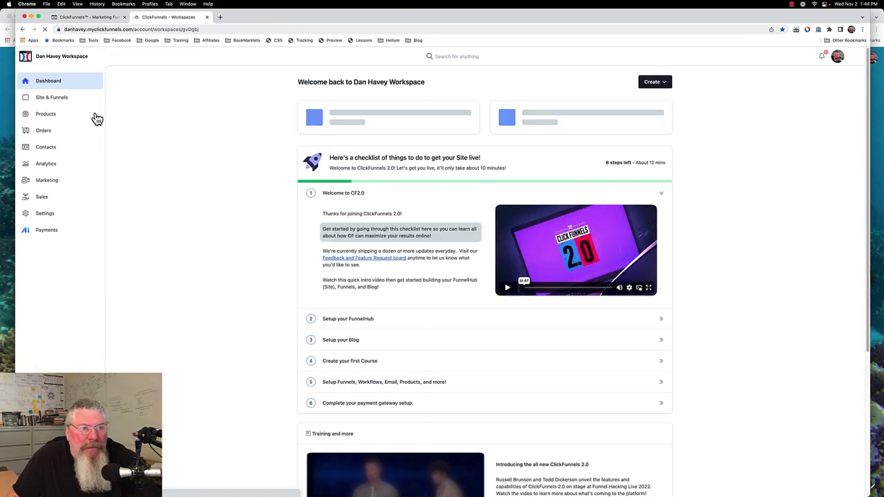
- Open the owner-named workspace's theme pages and search them for "Lesson"
click(28, 99)
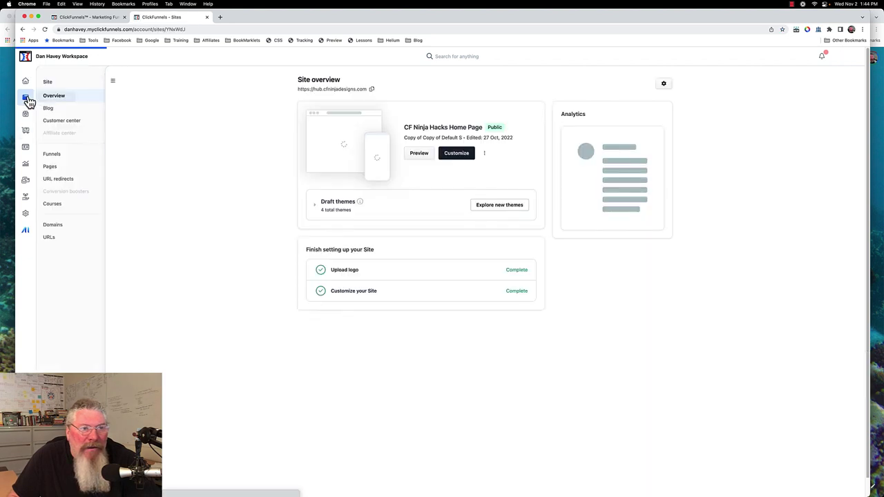
click(50, 167)
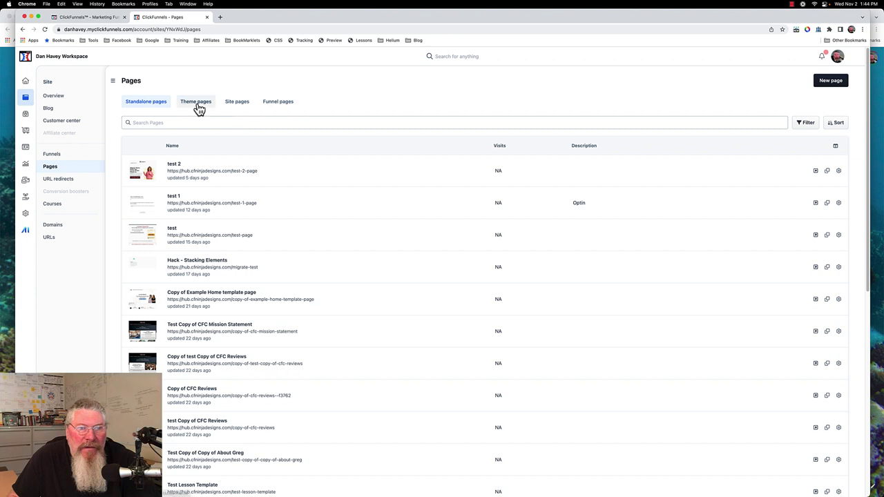
click(197, 103)
click(229, 123)
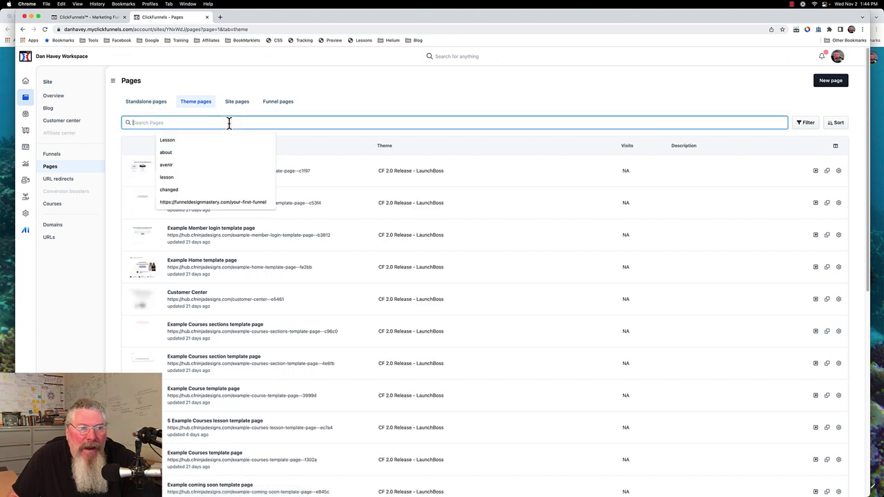
click(221, 139)
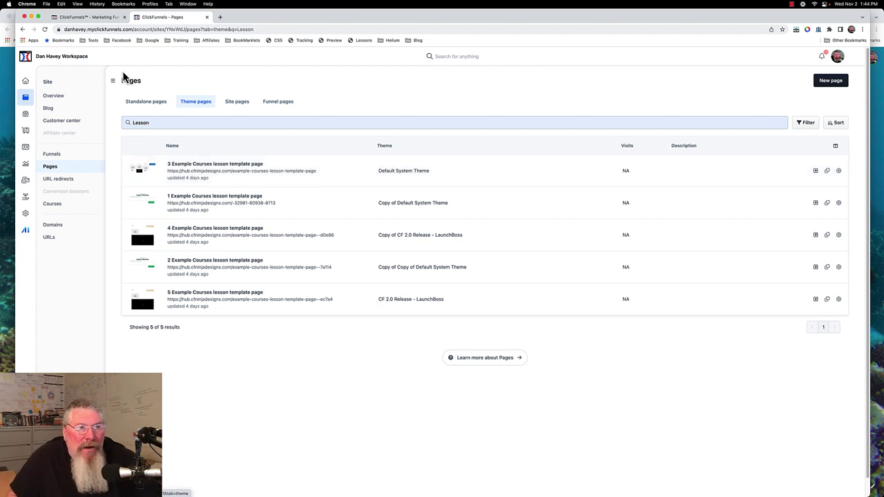
- Open the first team's settings and display its list of workspaces
click(63, 60)
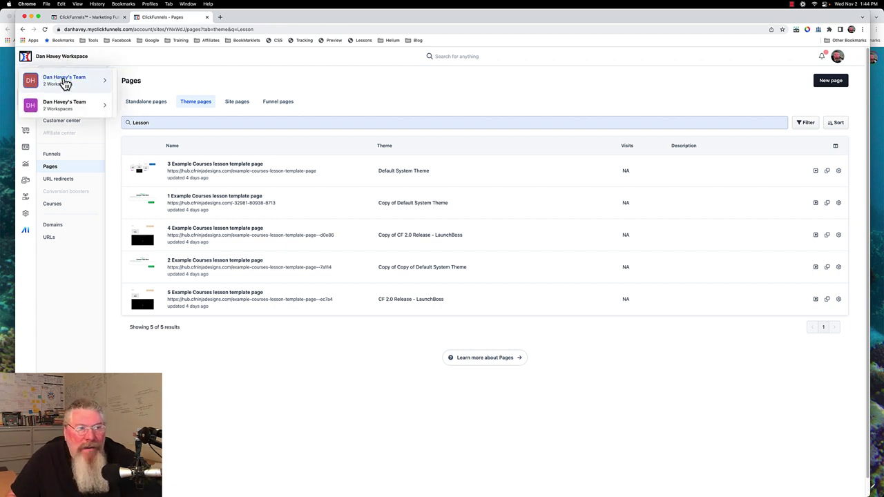
click(64, 83)
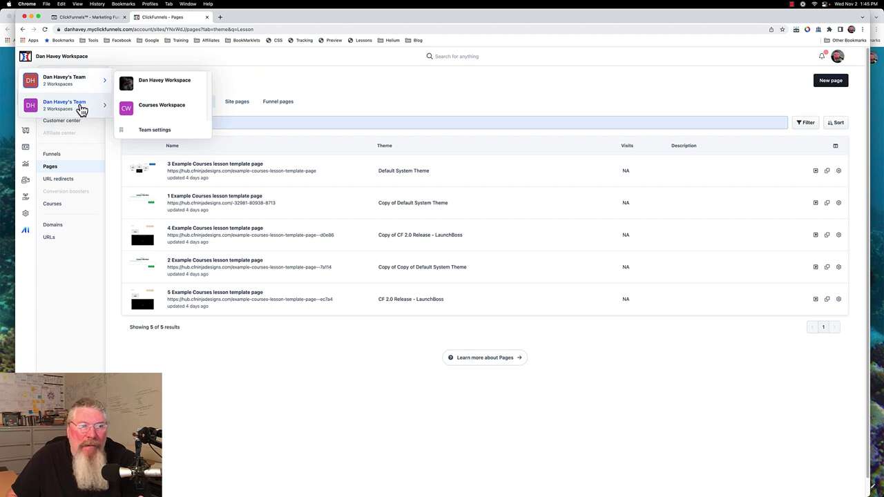
click(155, 131)
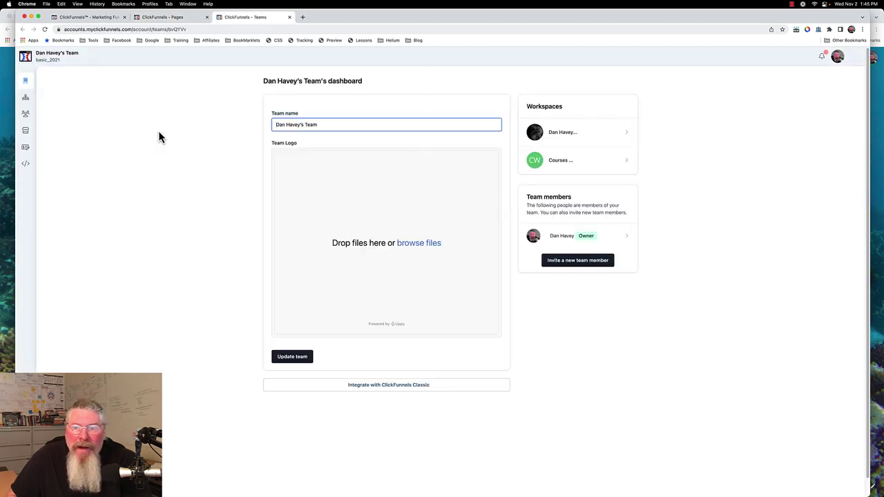
click(26, 99)
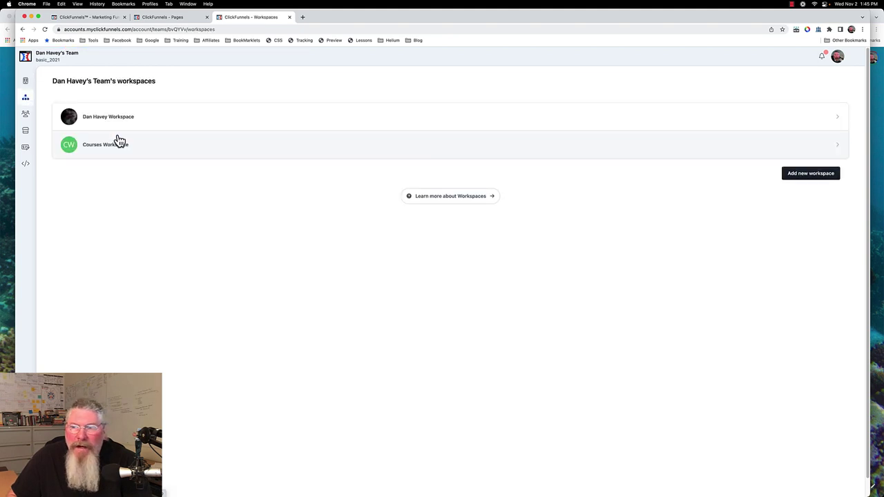
- Create a new workspace in the team named Success Path with the subdomain successpath
click(799, 179)
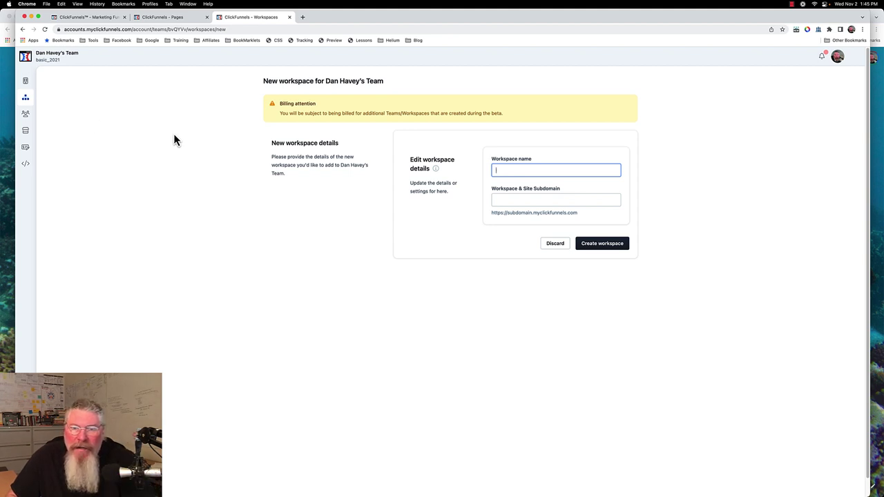
click(556, 170)
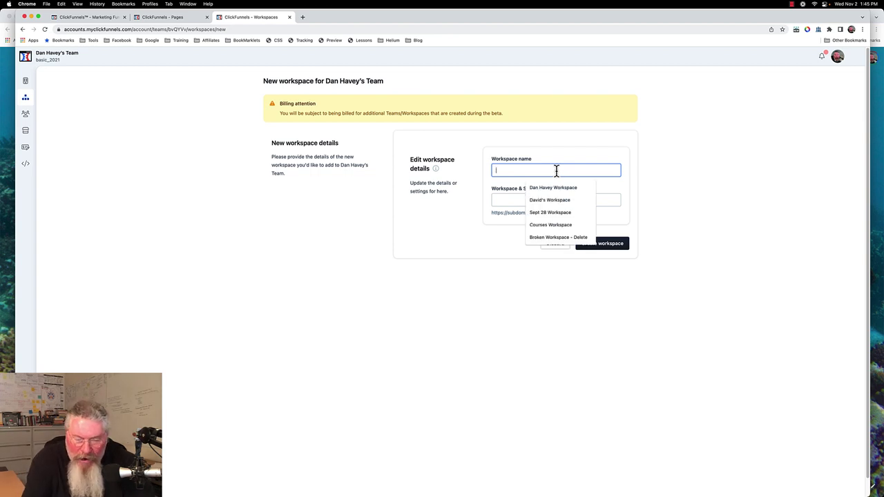
text(Success Path)
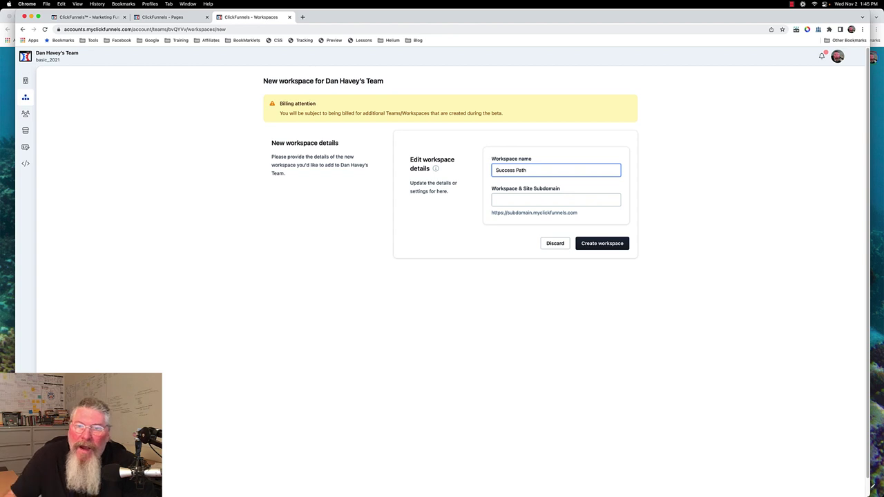
click(528, 198)
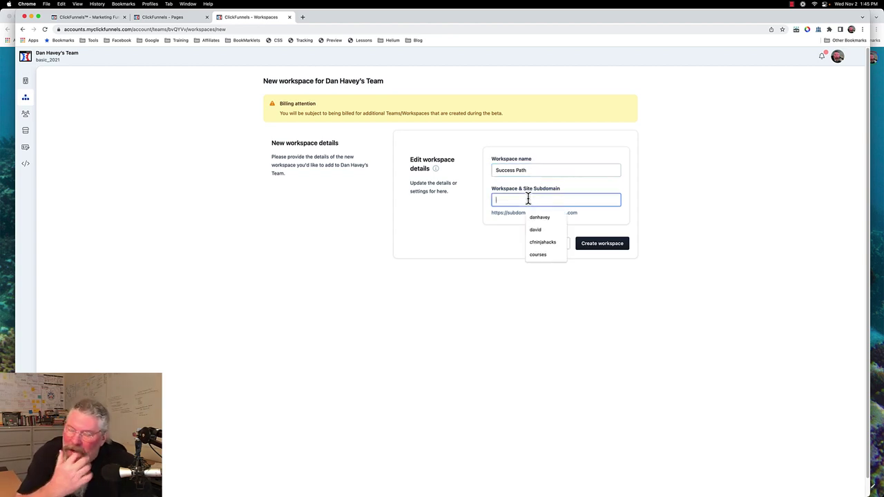
text(succes)
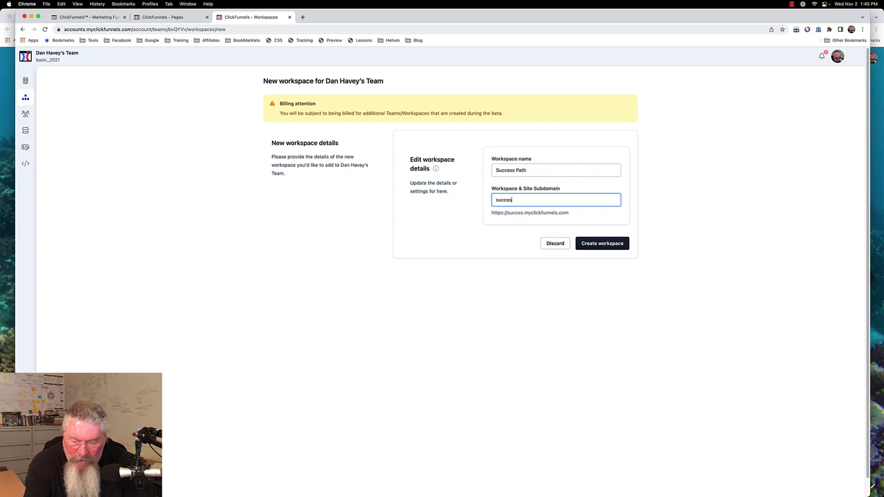
text(spath)
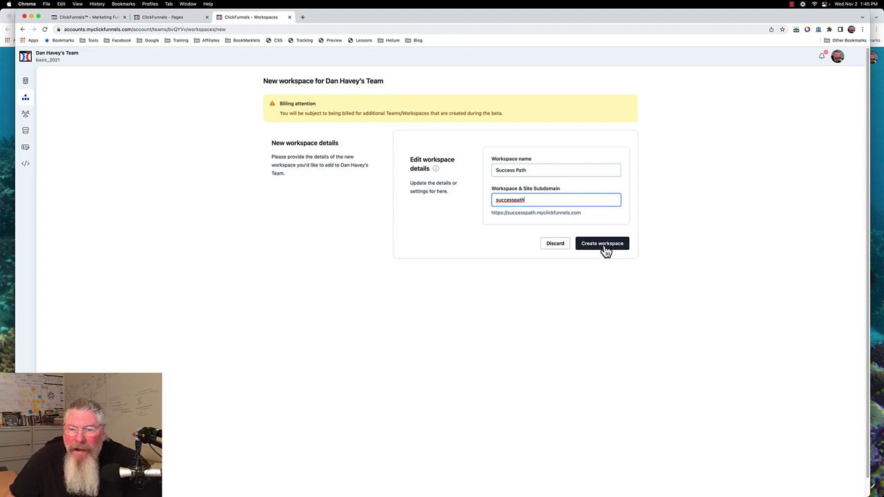
click(605, 248)
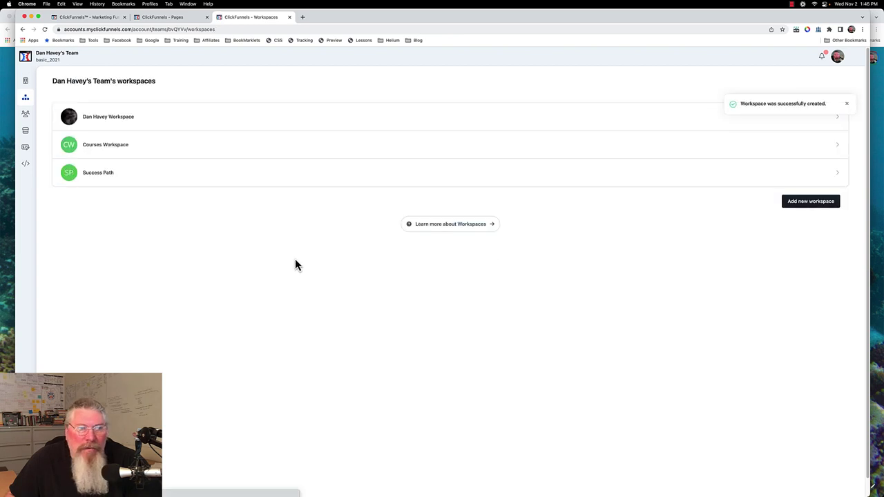
- Try to open the Success Path workspace and return to the team's workspaces list
click(115, 177)
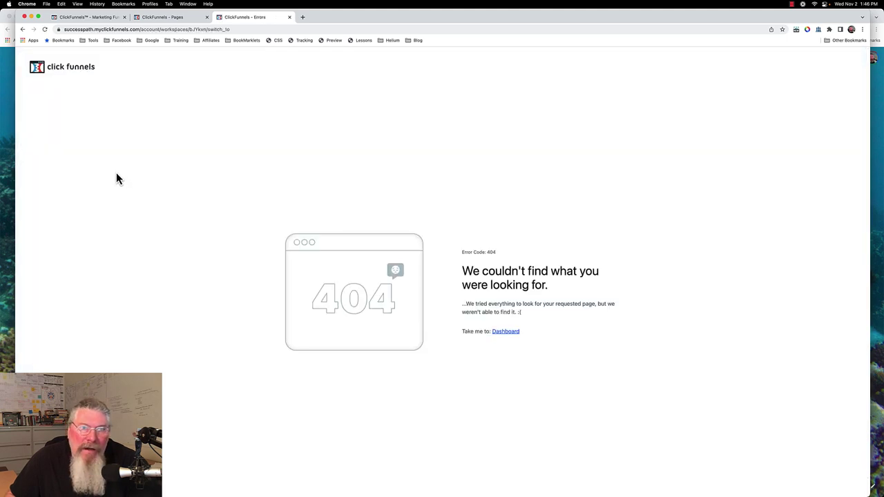
click(23, 30)
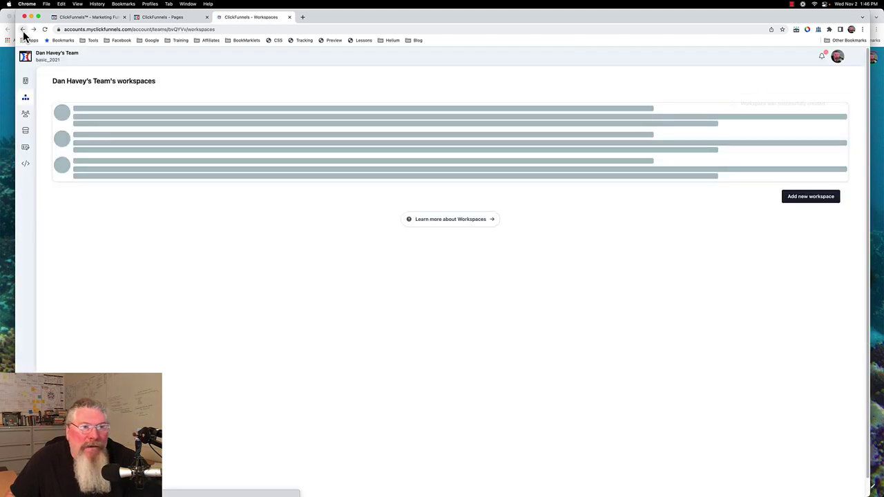
- Retry opening the Success Path workspace from the team's workspace switcher and go back to the workspaces list
click(54, 59)
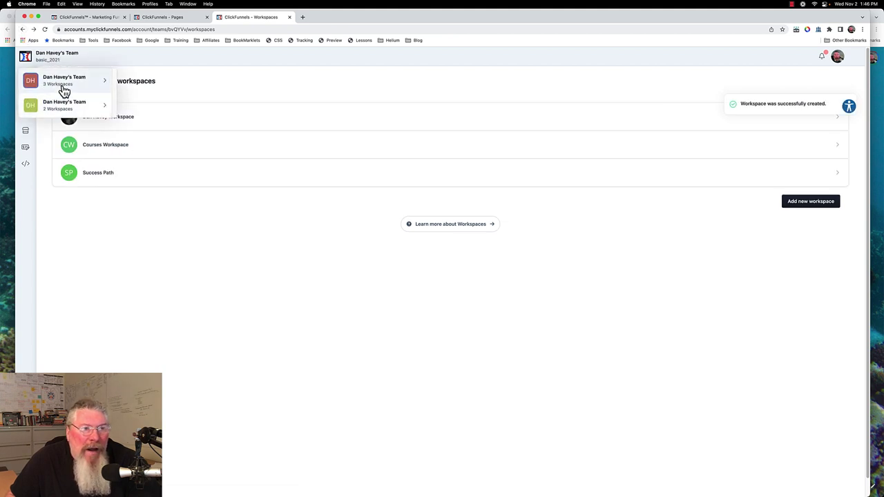
mouse_move(63, 90)
click(156, 134)
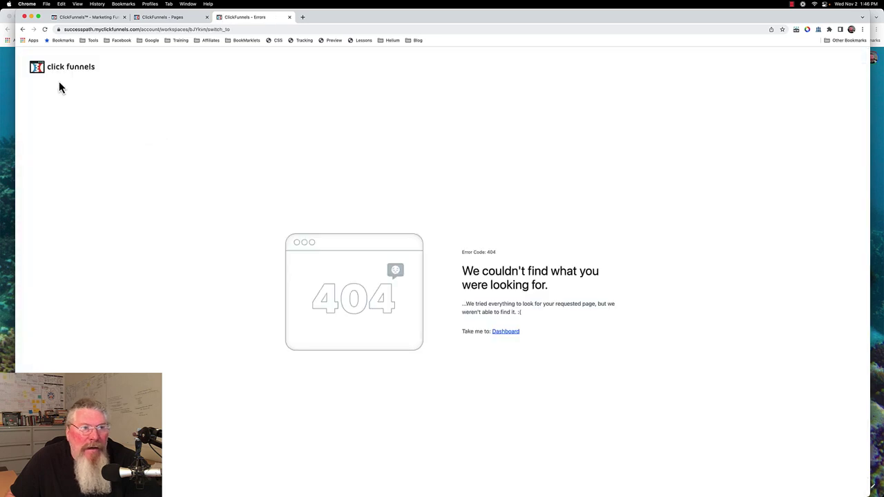
click(23, 29)
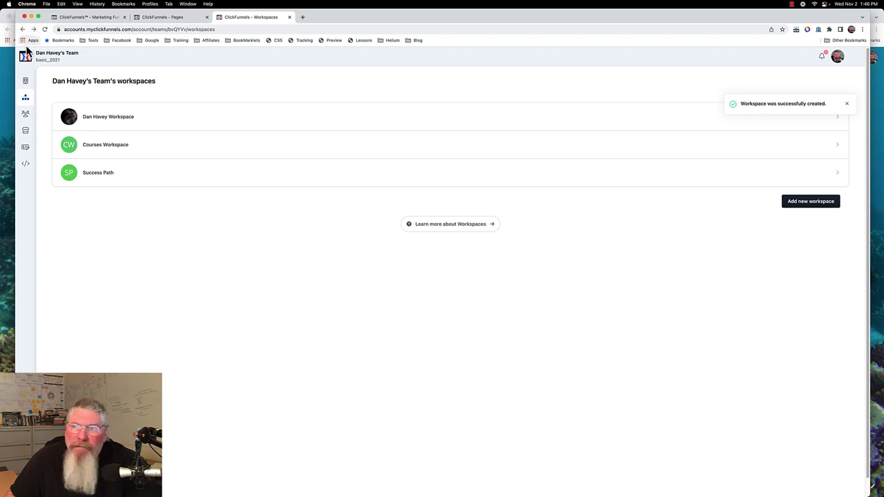
- Enter the owner-named workspace, switch to Success Path, and submit its setup with the name Success Path and subdomain successpath
click(120, 116)
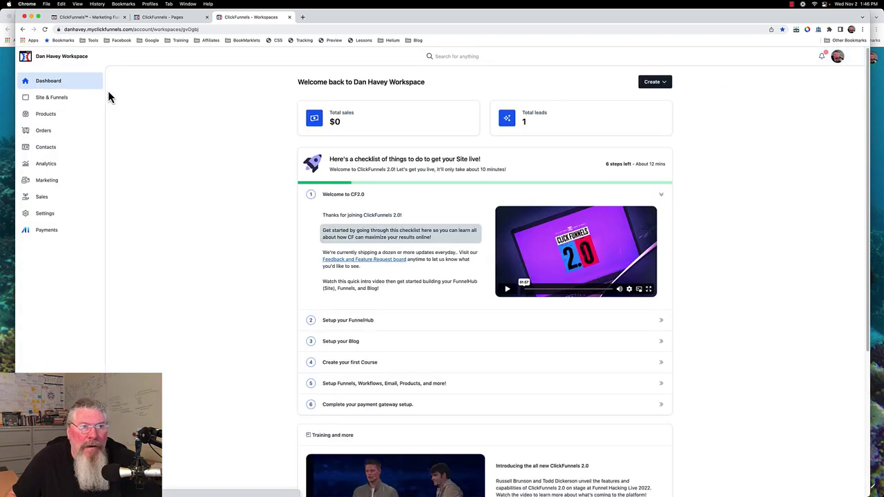
click(72, 58)
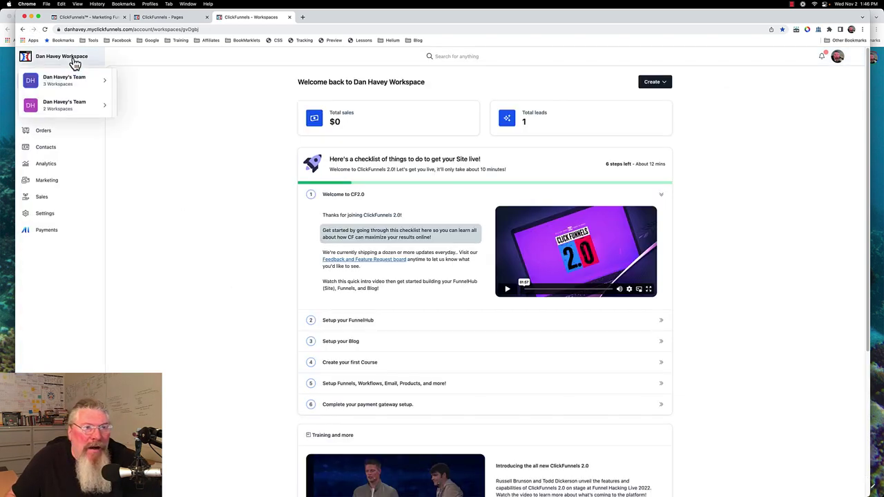
mouse_move(72, 83)
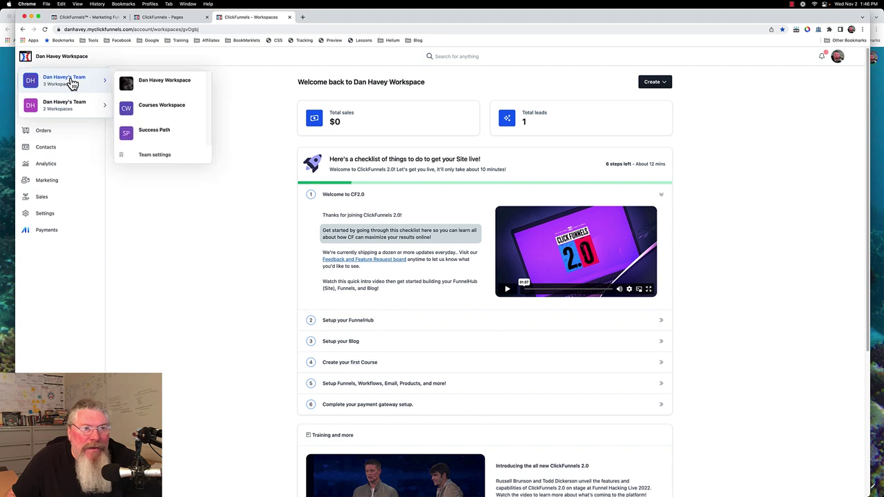
click(155, 138)
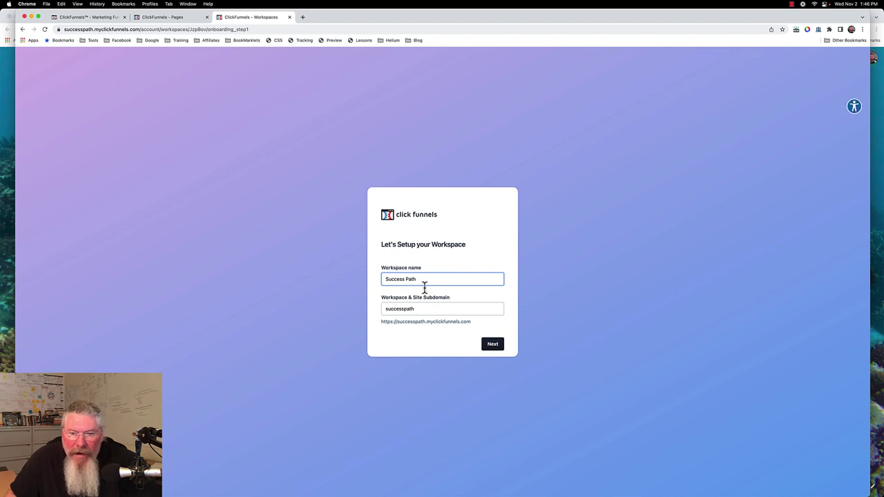
click(492, 346)
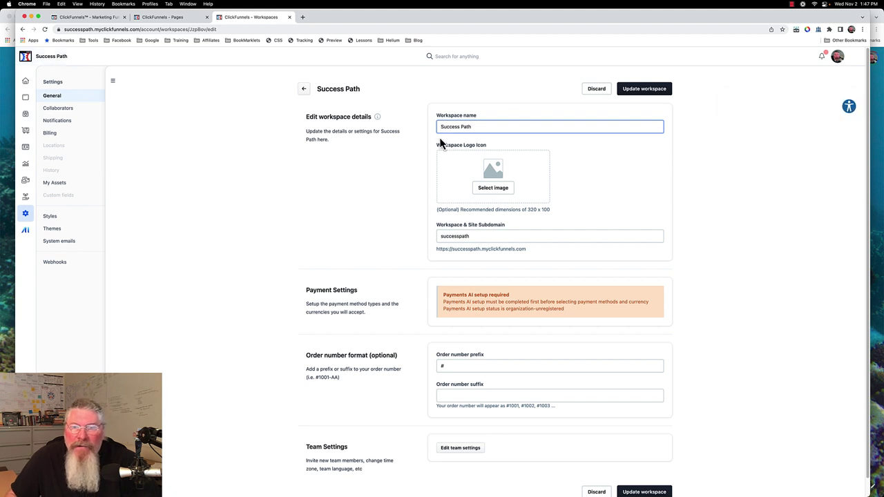
- Set the workspace logo icon to the black sword-raising ninja image from the gallery and update the workspace
click(492, 192)
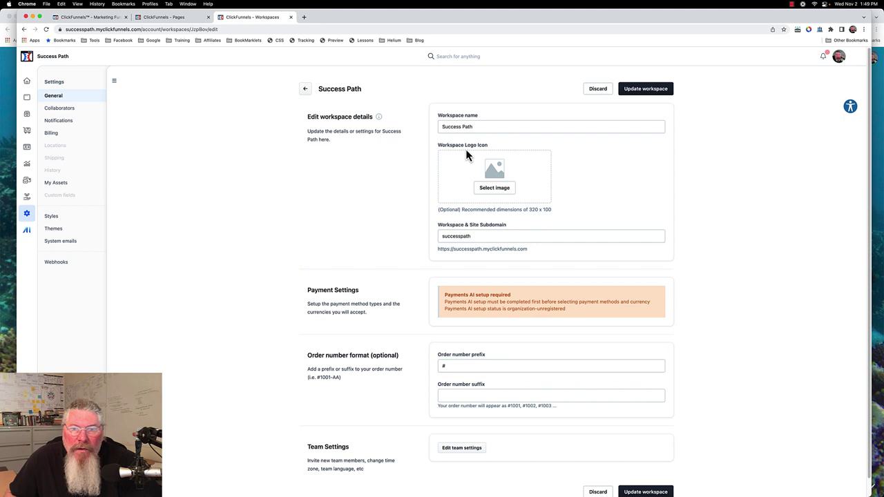
click(494, 189)
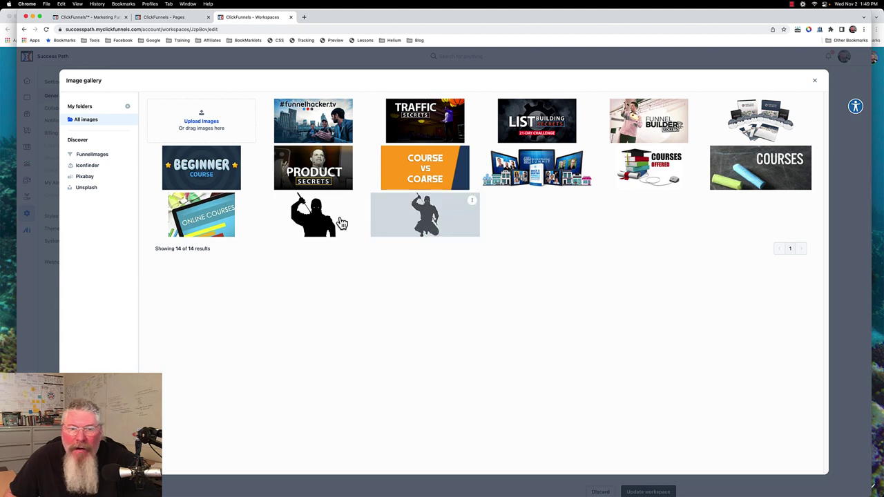
click(314, 223)
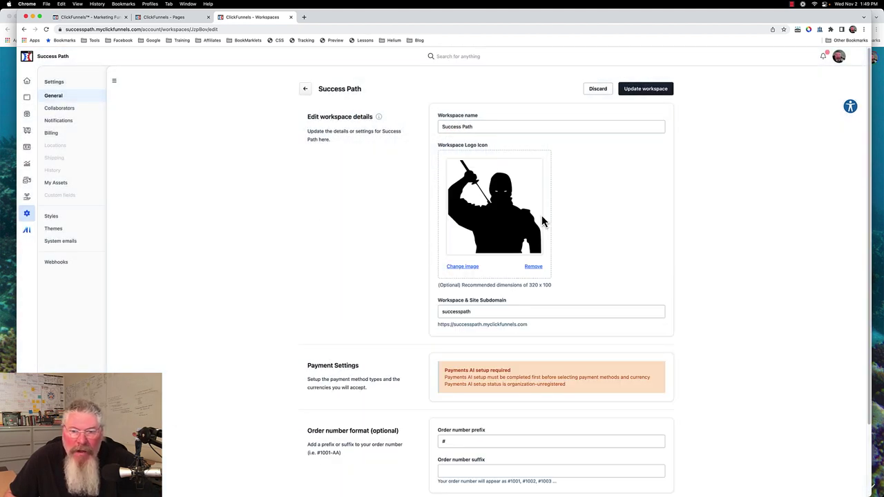
scroll(543, 221, down, 2)
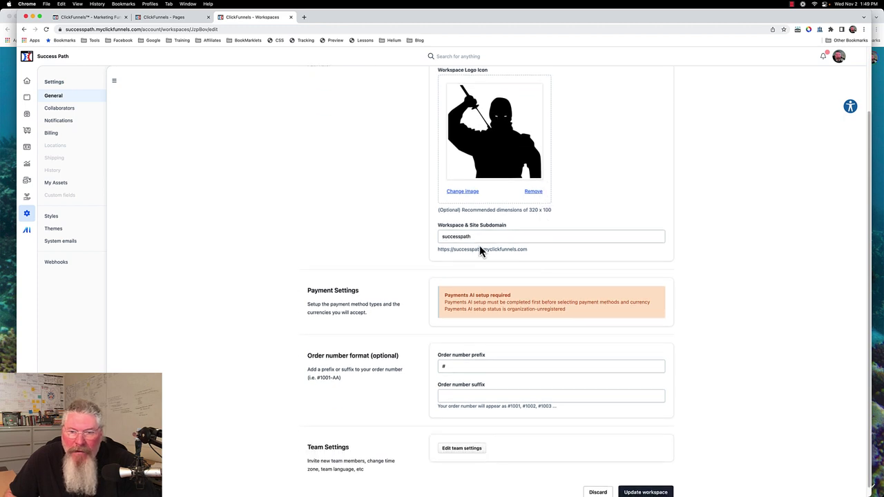
scroll(477, 239, down, 1)
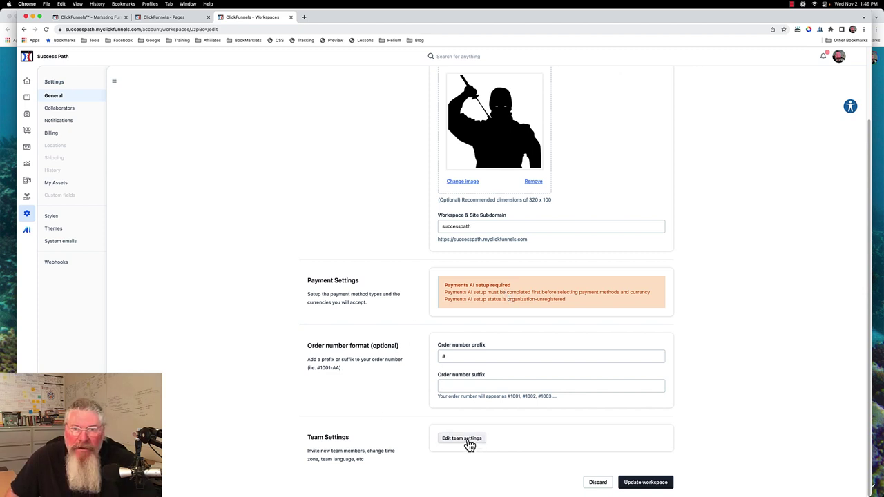
scroll(463, 292, up, 3)
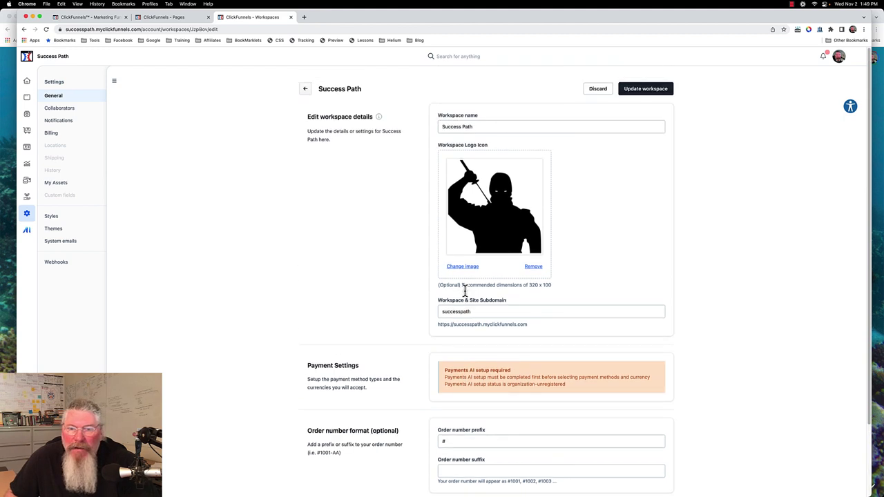
click(649, 92)
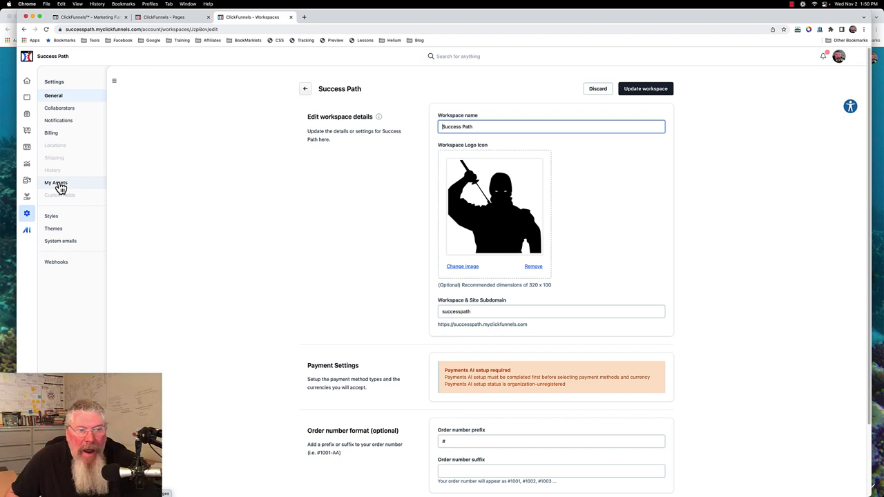
- Review the workspace's image assets and styles, and open its themes settings
click(61, 187)
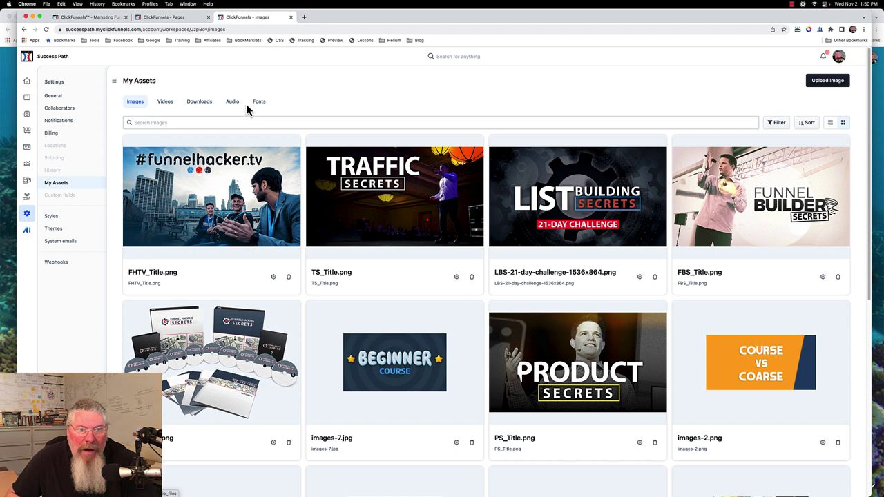
click(52, 219)
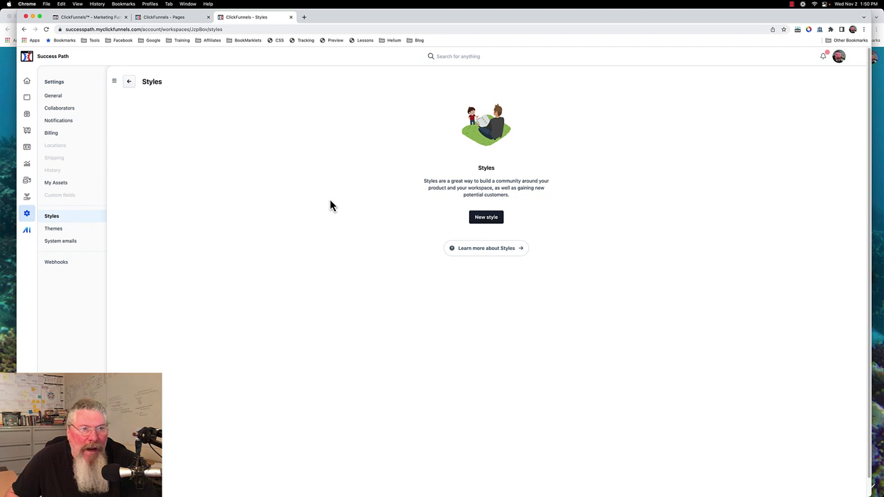
click(55, 231)
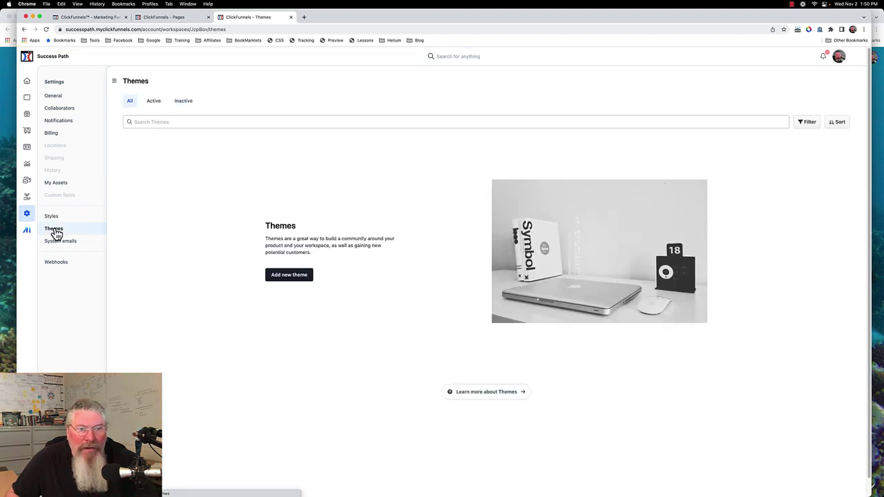
- Install the free Hero Theme from the theme marketplace and reload the themes list
click(291, 276)
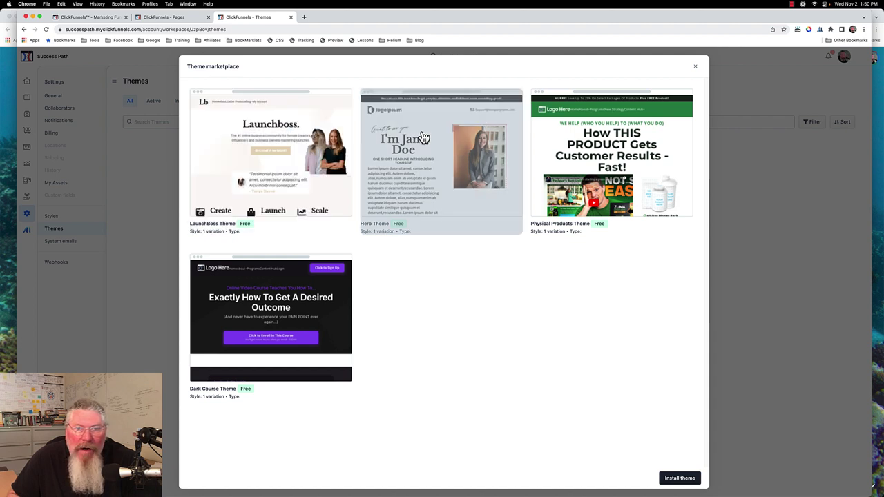
click(438, 170)
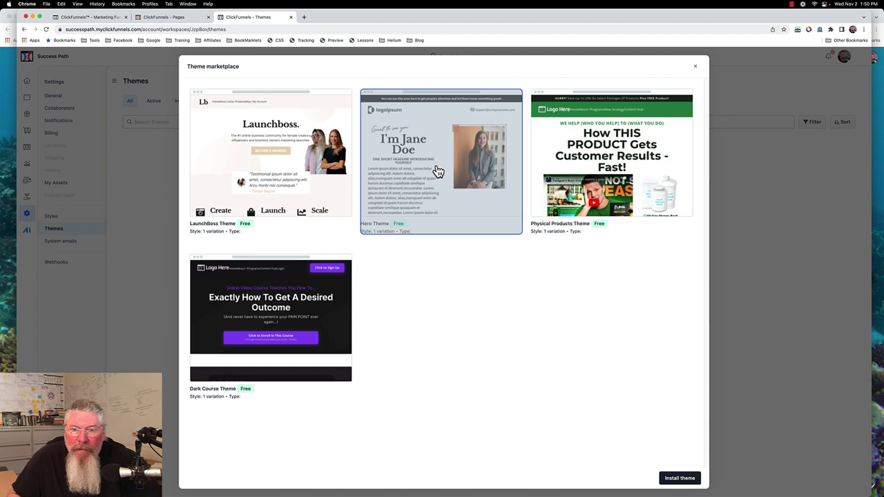
click(681, 483)
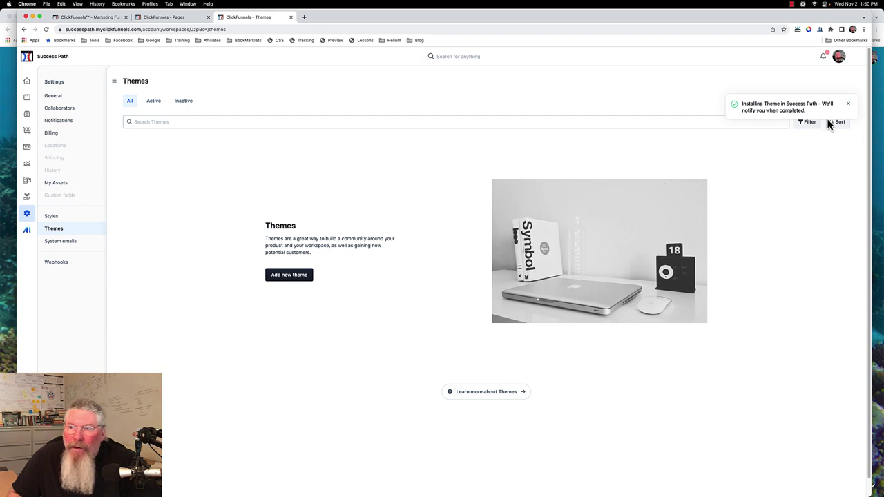
click(45, 30)
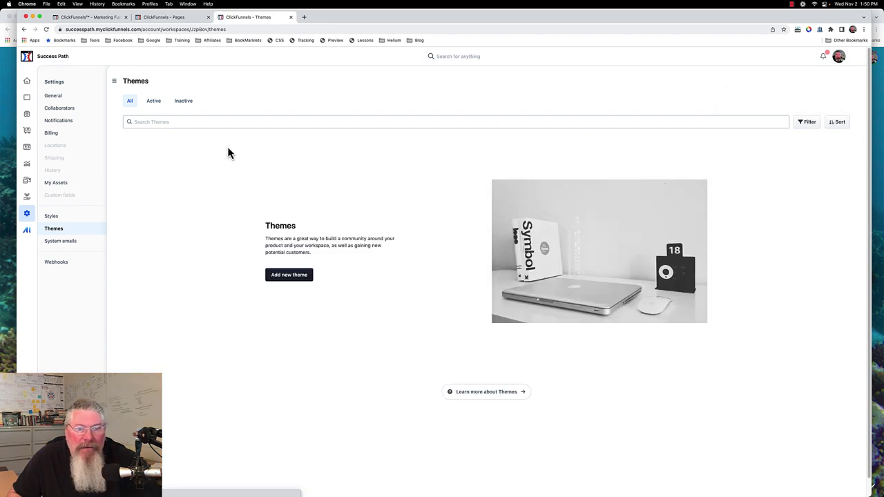
click(793, 4)
click(801, 33)
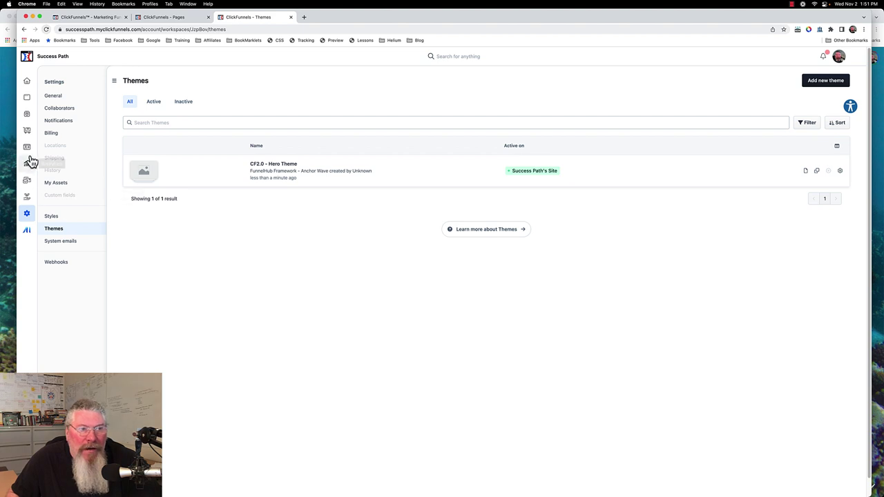
- Open the Success Path site's theme pages and search them for "Lesson"
click(27, 98)
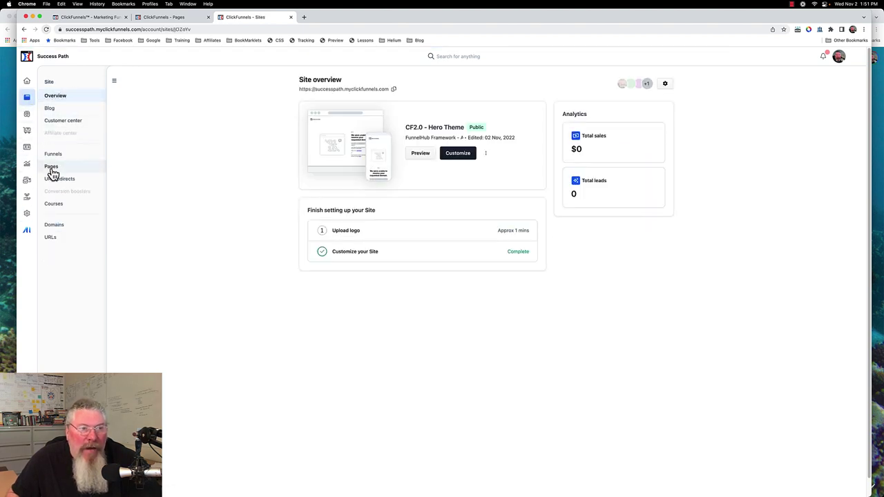
click(53, 169)
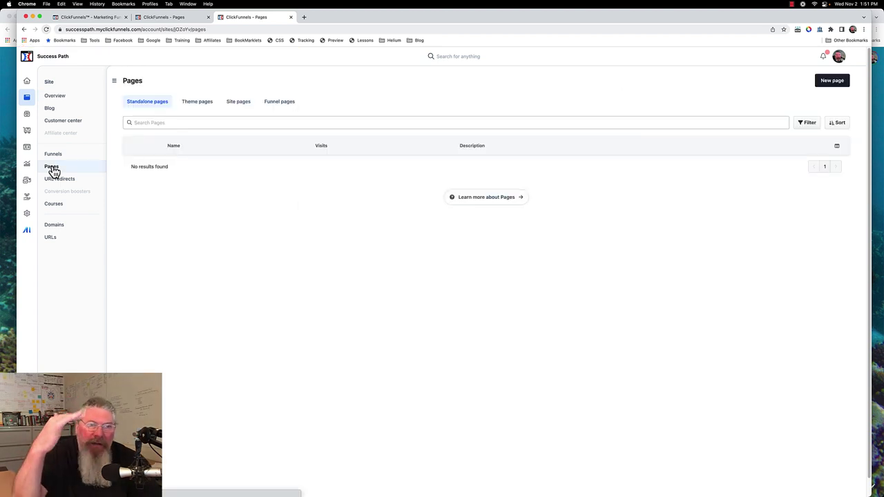
click(193, 104)
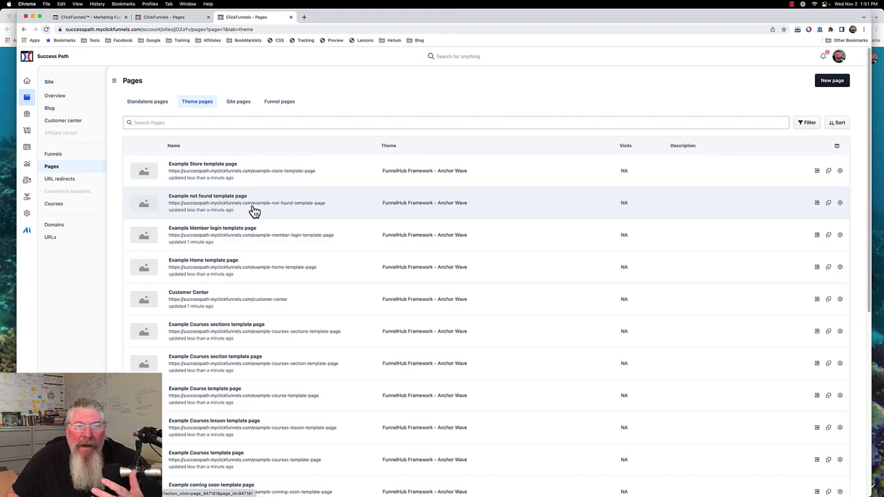
click(263, 123)
click(243, 140)
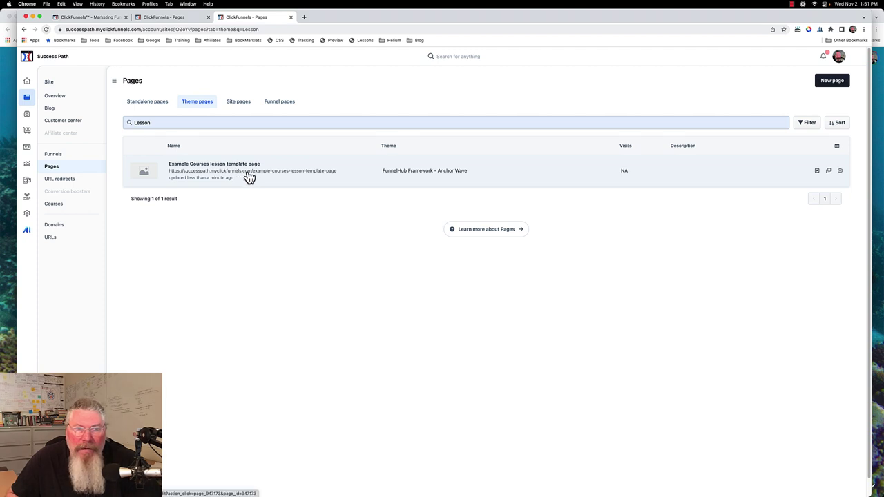
- Clear the "Lesson" search, reload the theme pages, and look through the full list of template pages
click(183, 125)
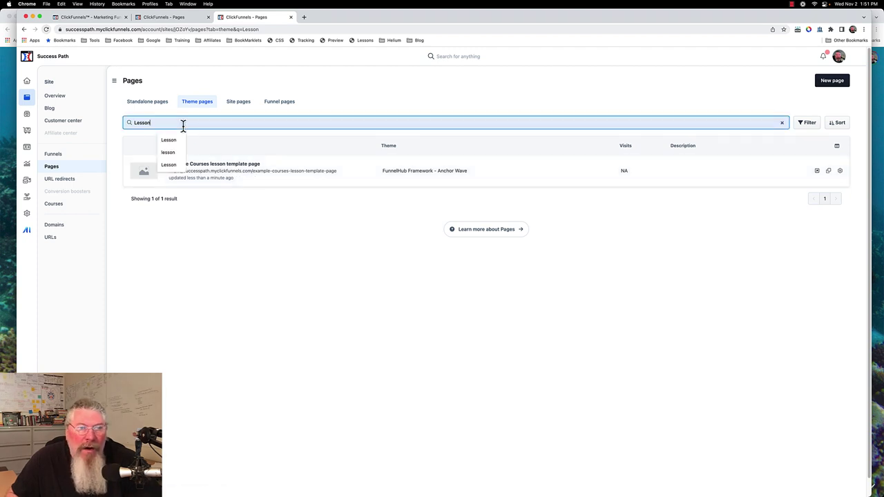
key(super+a)
key(BackSpace)
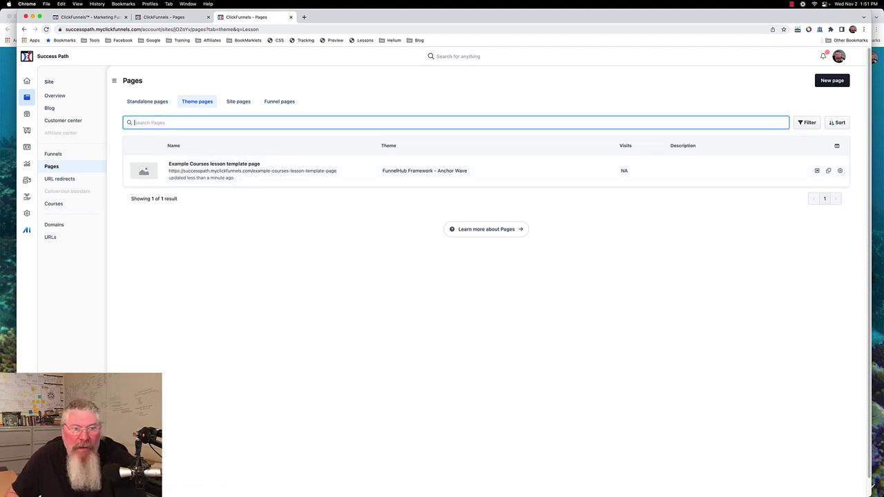
click(185, 124)
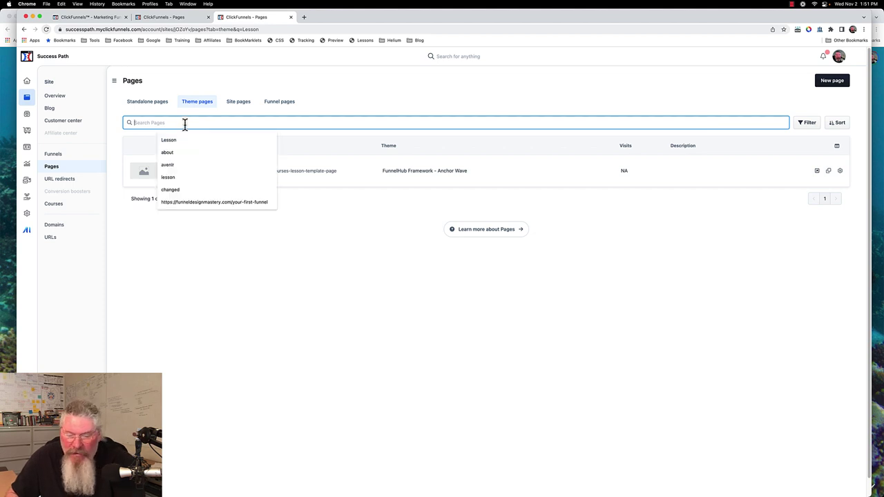
key(Return)
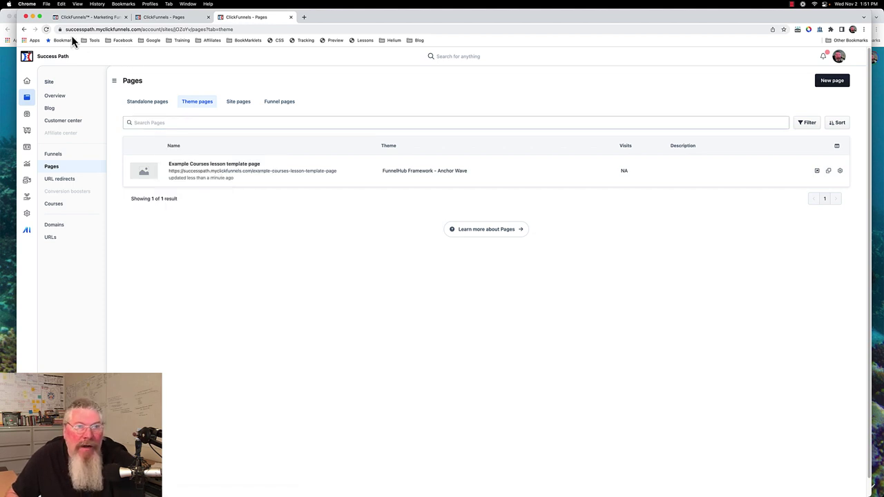
click(46, 29)
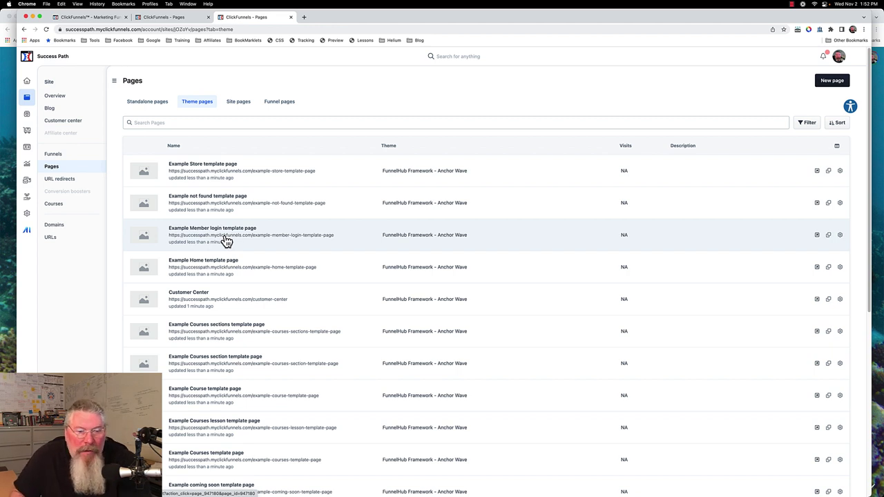
scroll(261, 262, down, 2)
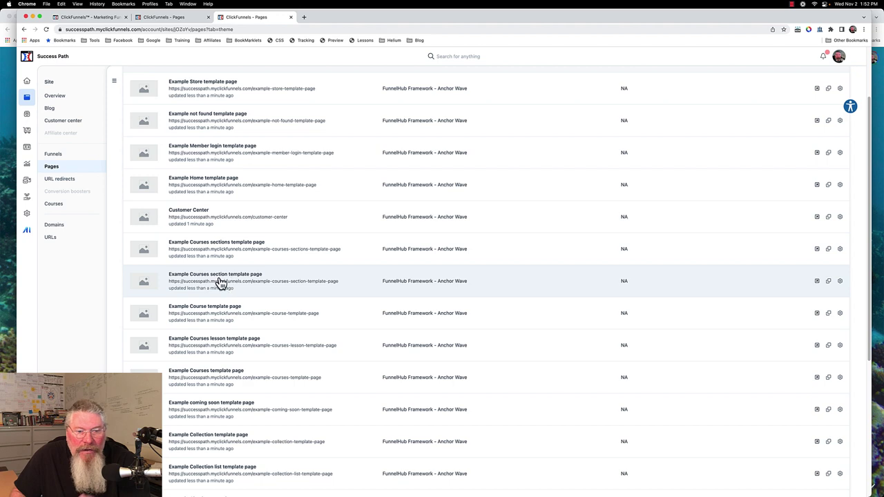
scroll(233, 279, down, 2)
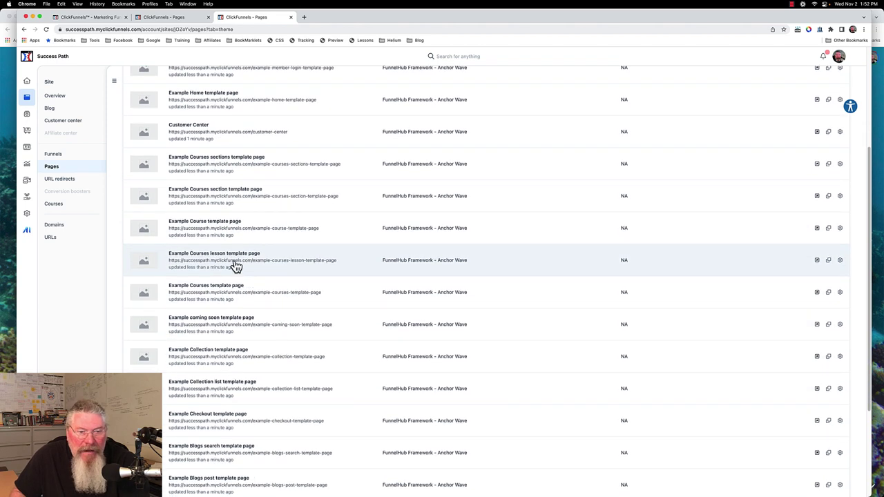
scroll(239, 270, down, 2)
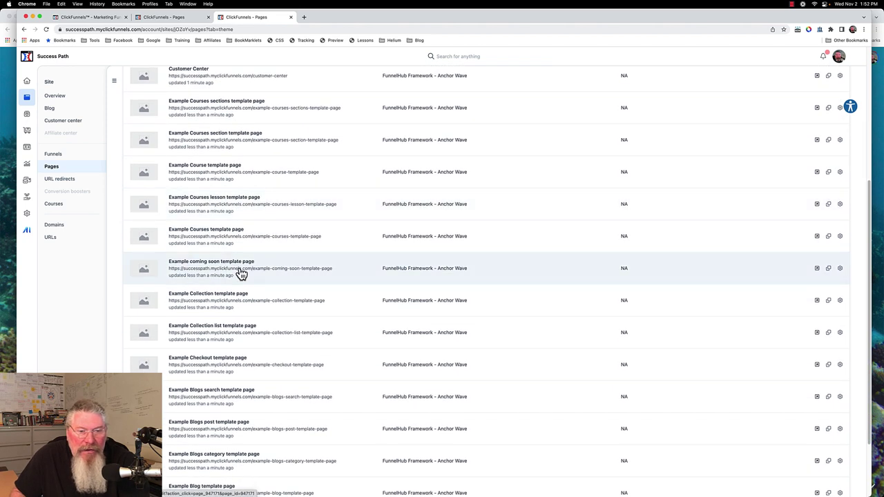
- Rename the Example Store template page to "Hero Theme - Store template page", save it, and return to the theme pages list
scroll(234, 274, down, 3)
scroll(223, 275, down, 1)
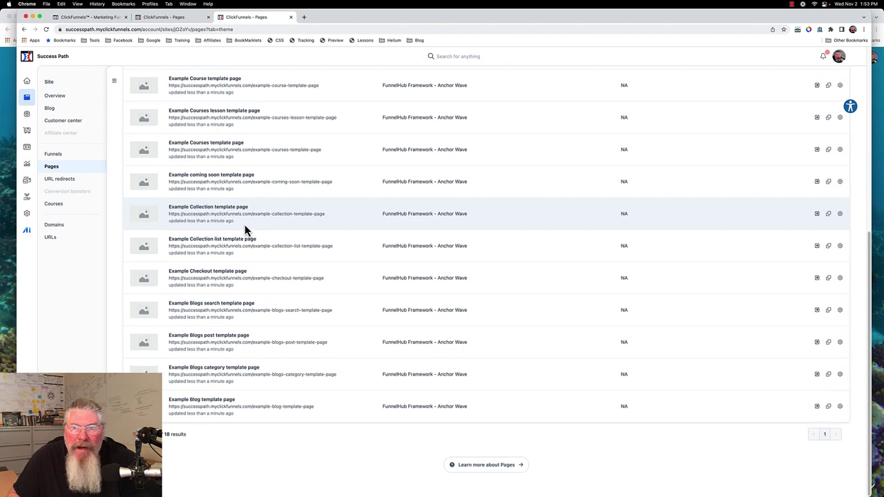
scroll(244, 224, up, 5)
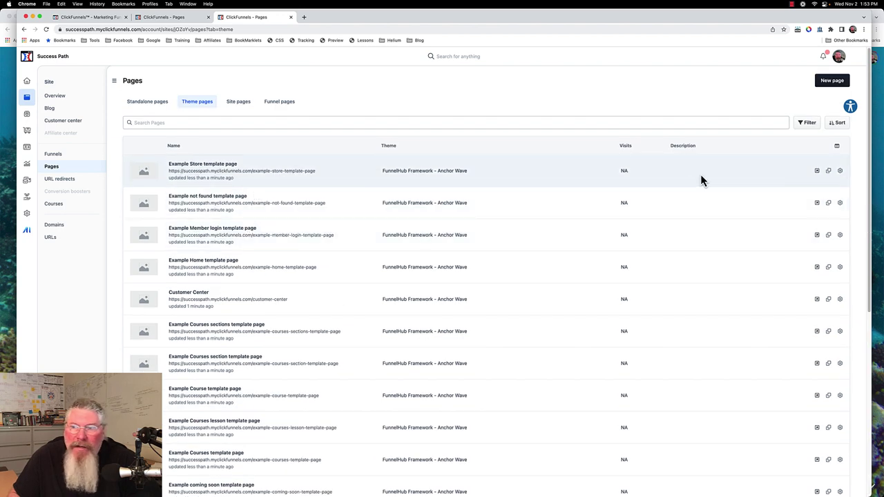
click(840, 172)
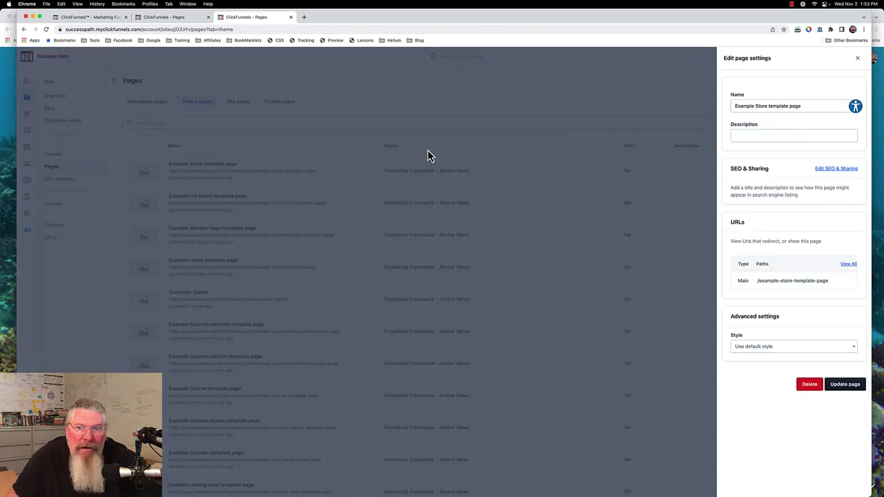
drag(753, 107, 734, 107)
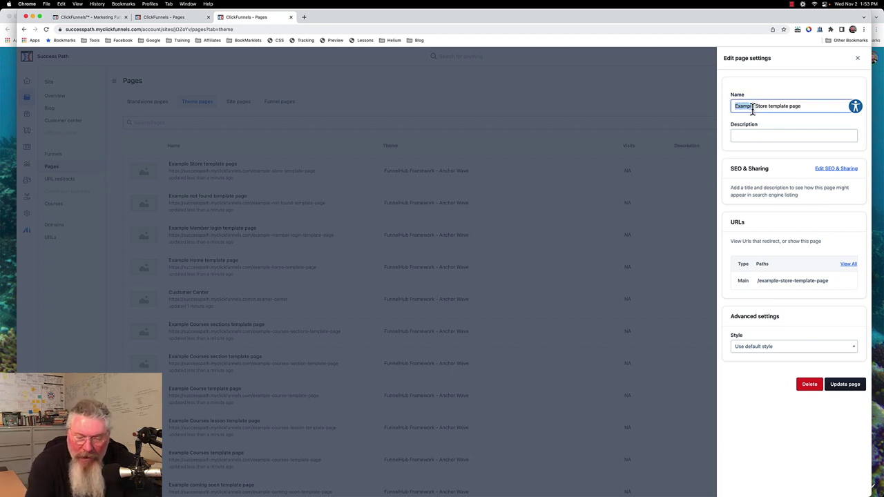
text(Her)
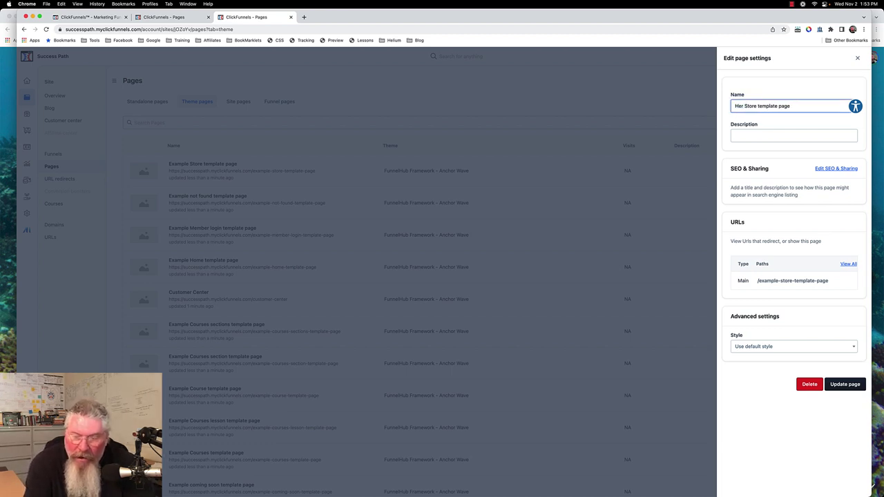
text(oTheme)
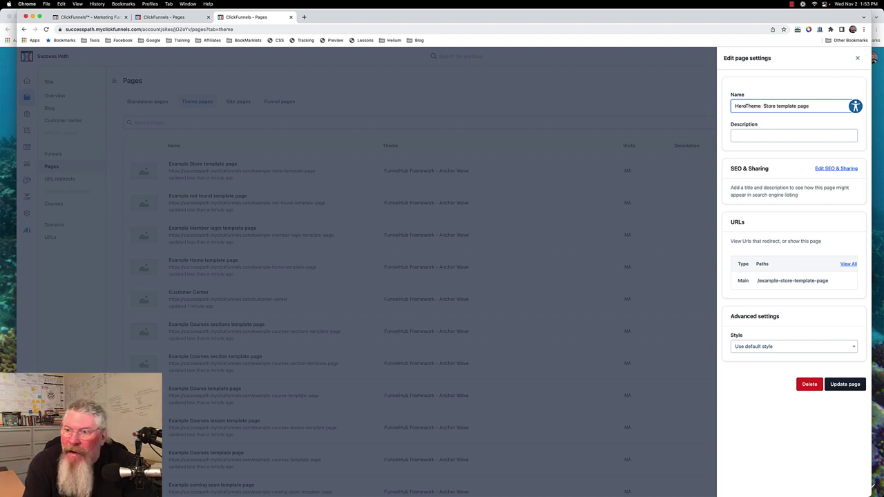
text( -)
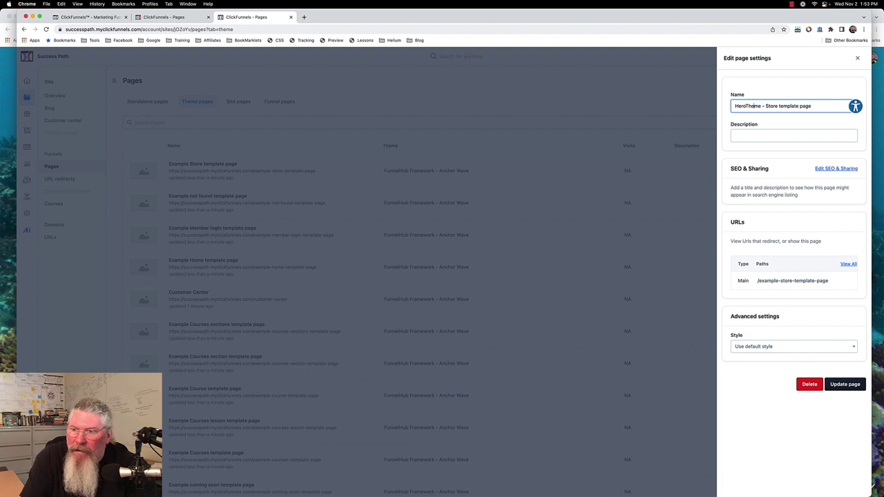
click(745, 106)
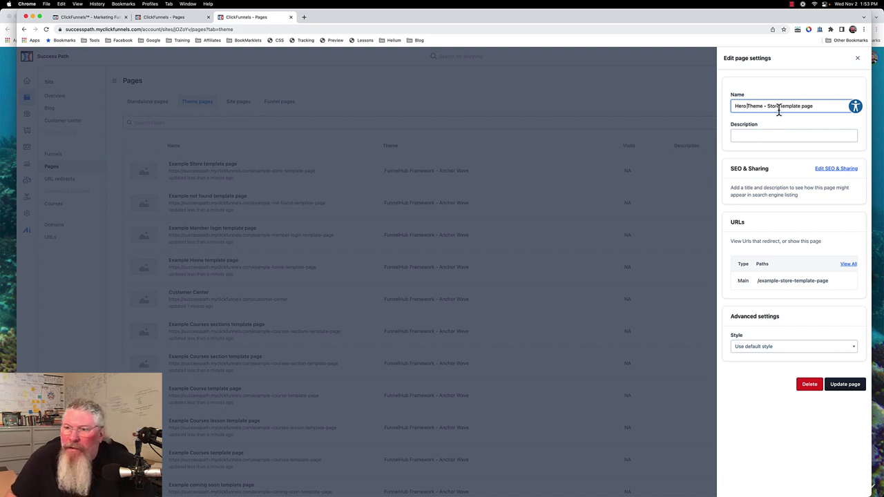
drag(768, 107, 738, 107)
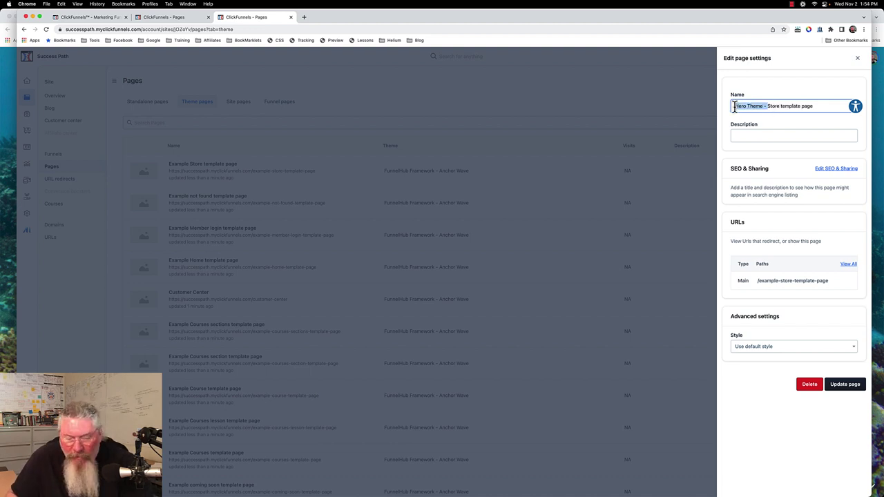
click(849, 388)
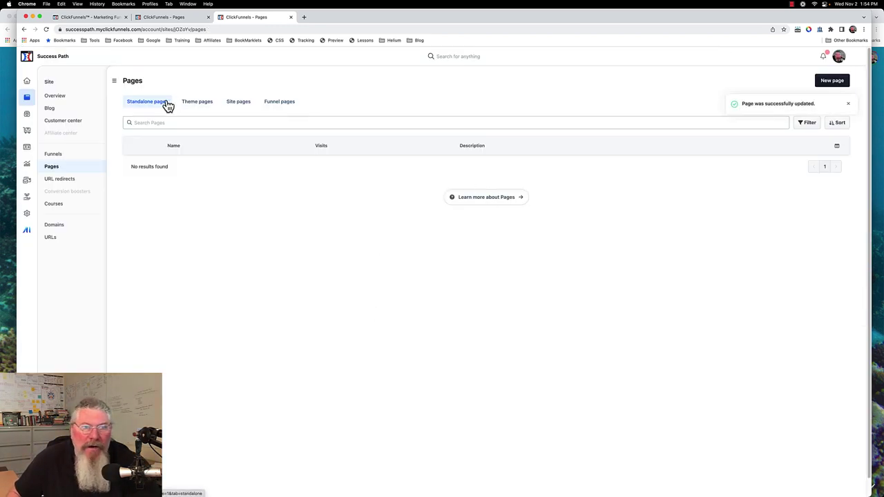
click(198, 105)
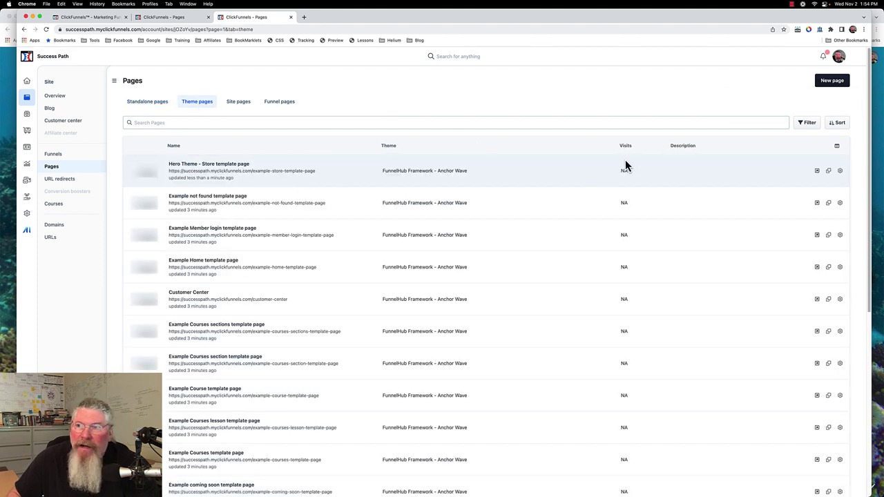
click(792, 4)
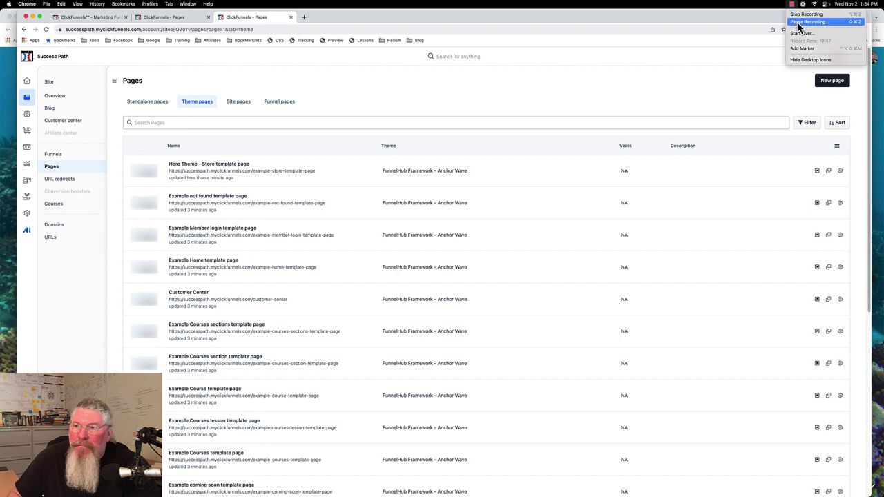
click(799, 23)
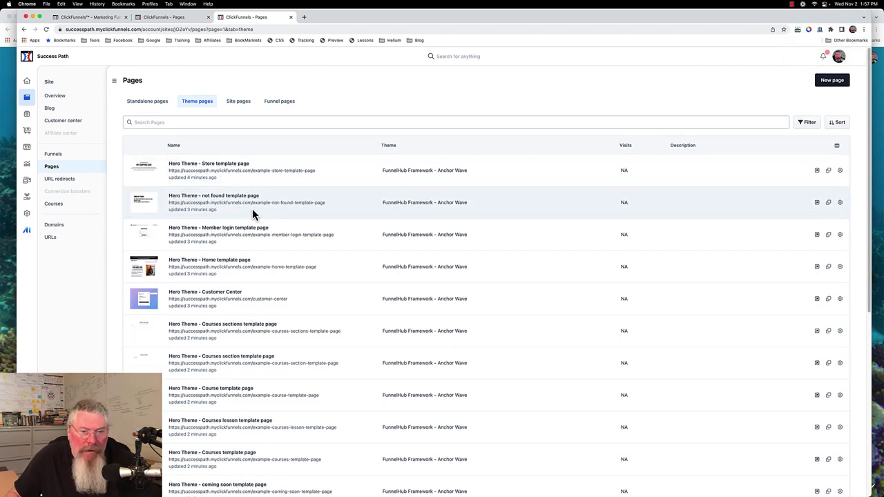
- Check the Hero Theme page names in the theme pages list, then in the editor for the Customer Center and Home page
scroll(252, 209, down, 10)
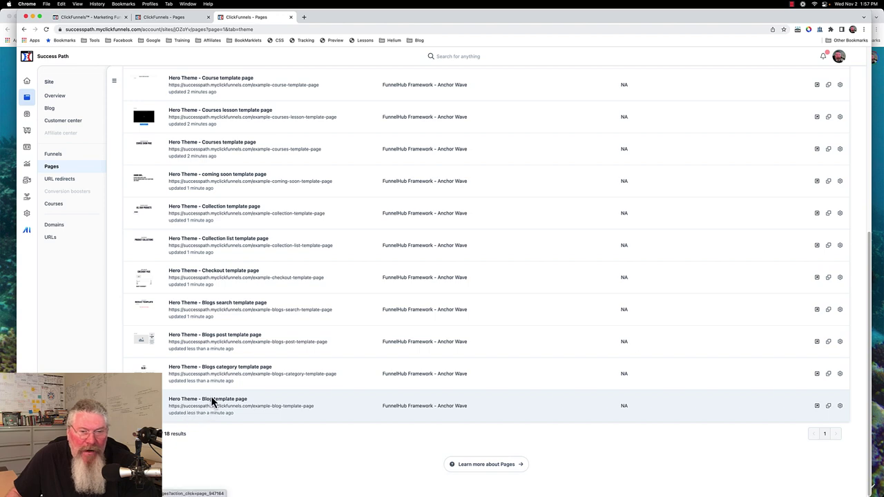
scroll(228, 216, up, 10)
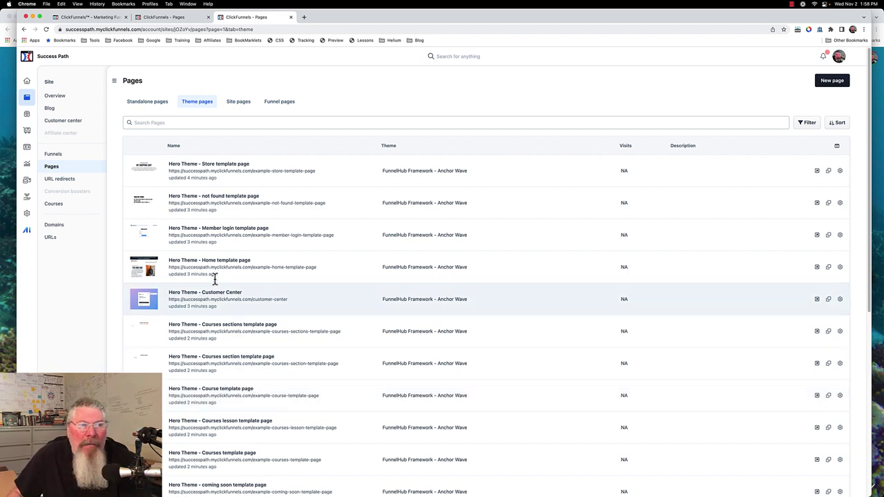
click(73, 127)
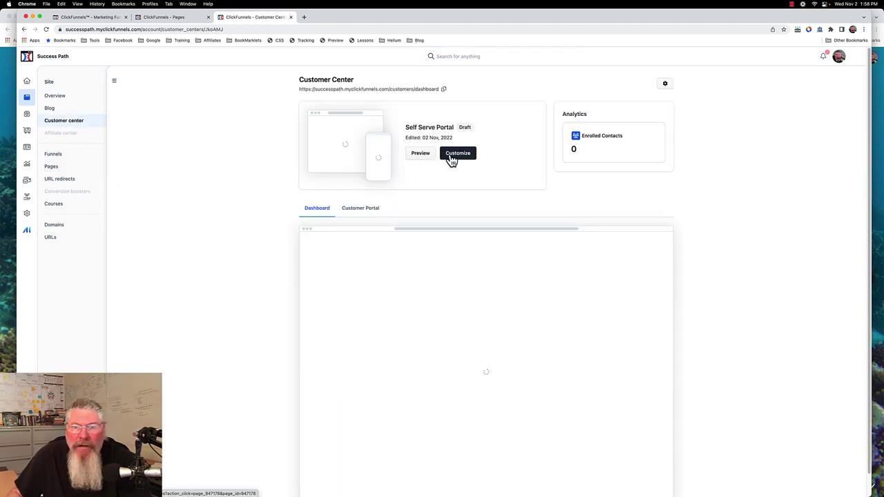
click(451, 157)
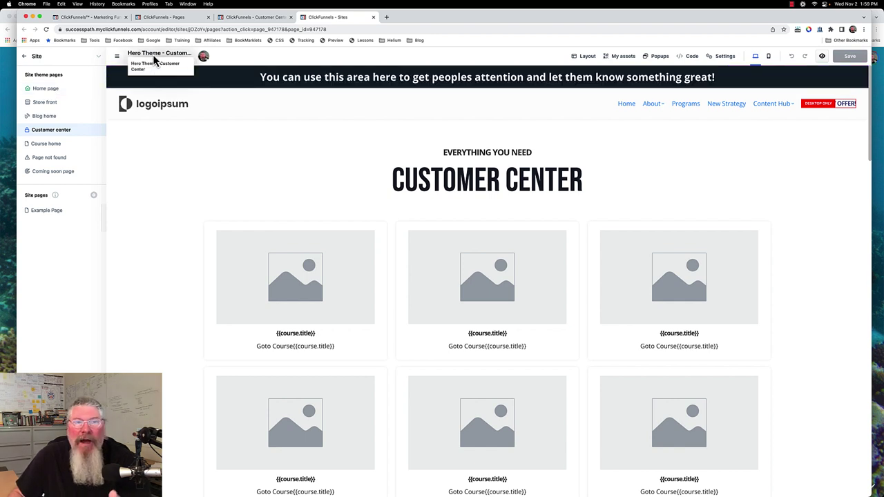
click(44, 90)
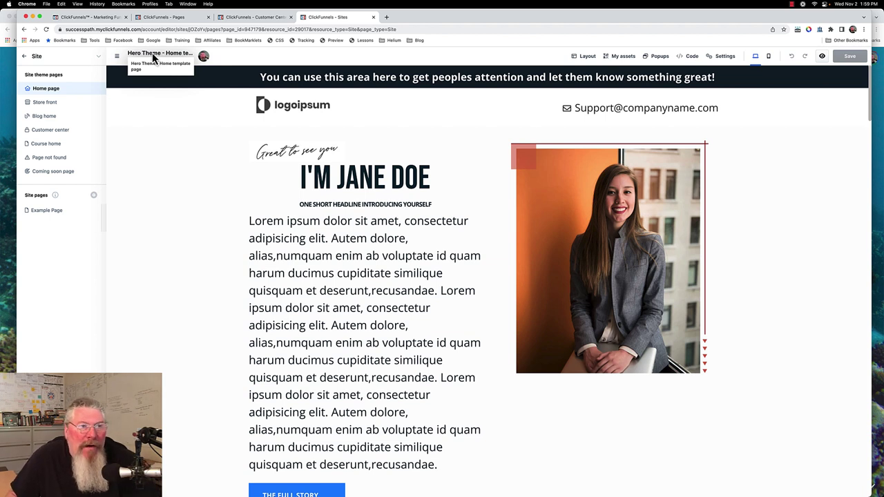
- In the site settings, choose the upper-body ninja silhouette as the site favicon and the Beginner Course image as the header logo
click(24, 57)
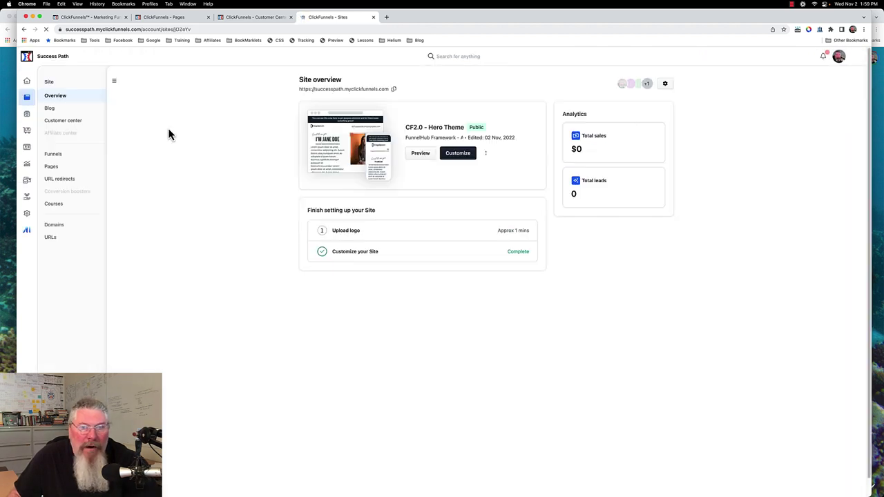
click(487, 154)
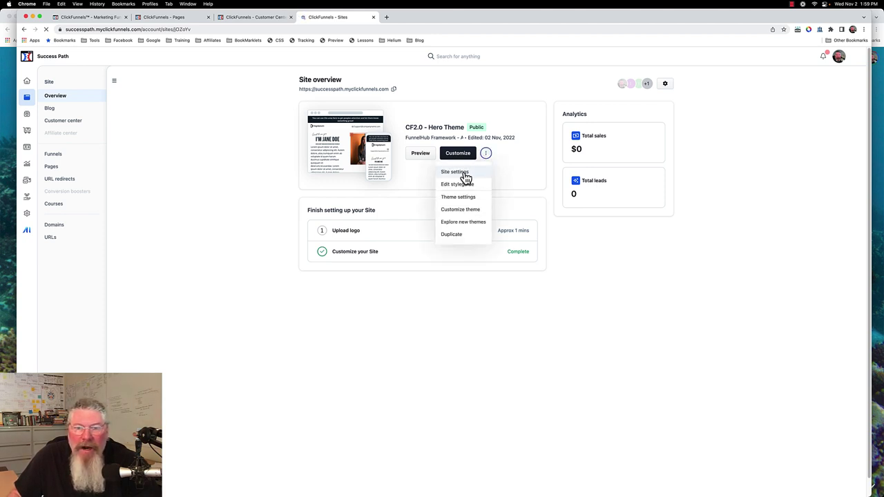
click(465, 173)
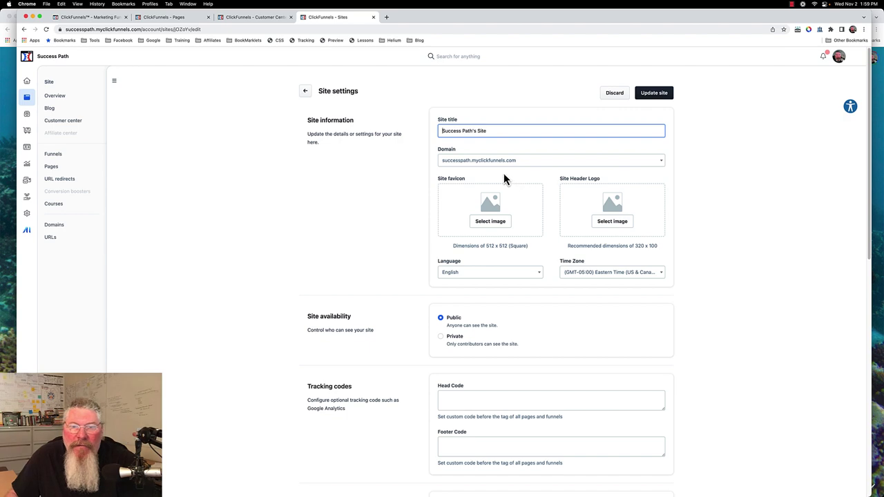
click(490, 222)
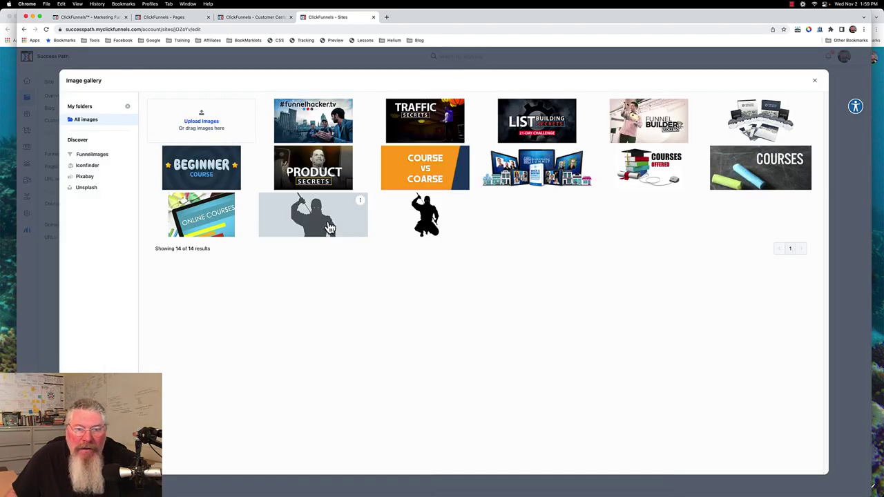
click(331, 228)
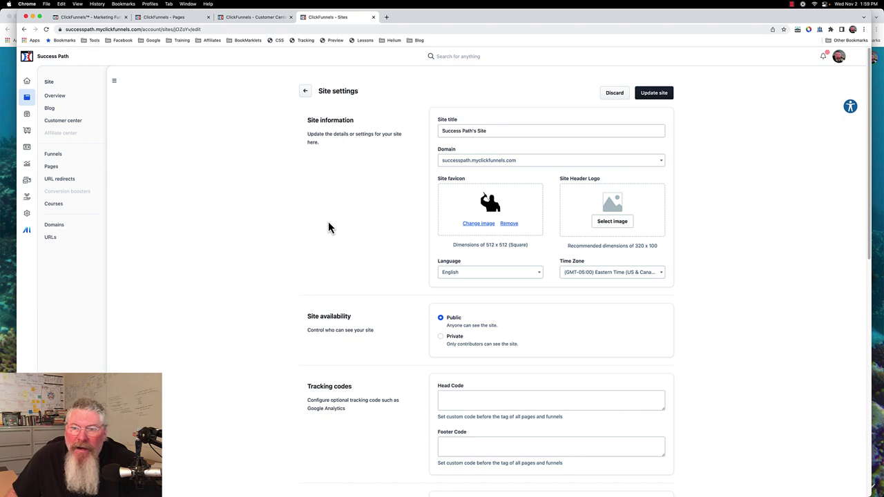
click(611, 223)
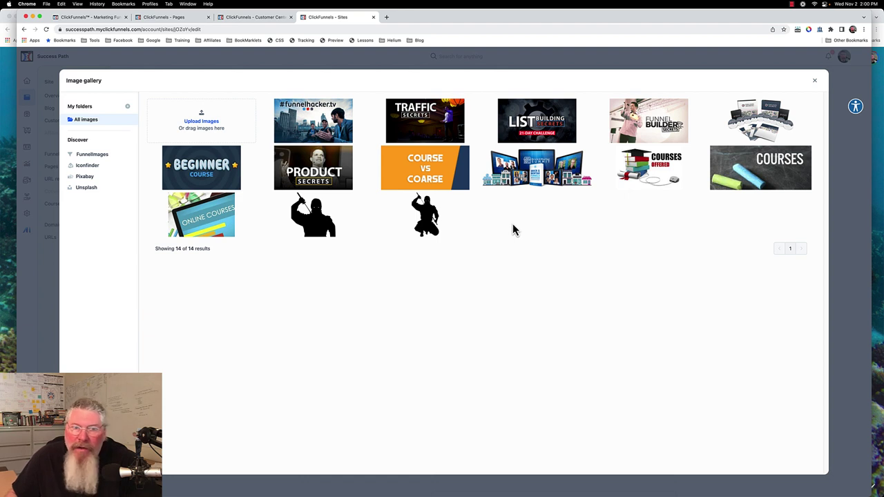
click(210, 175)
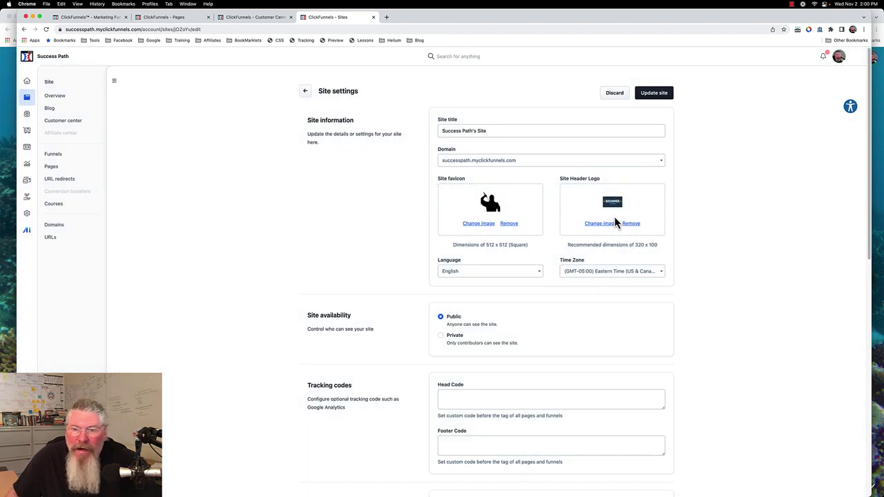
- Review the site availability, tracking codes and advanced theme override settings, including the available style options
scroll(571, 298, down, 3)
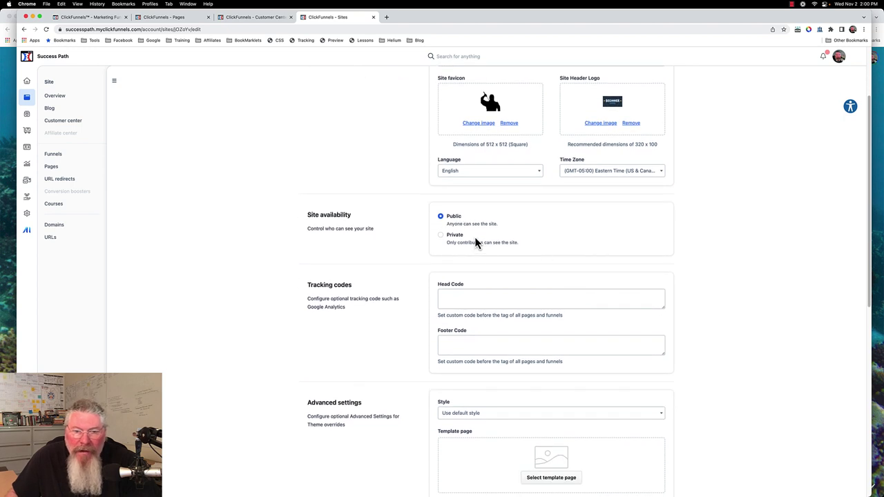
scroll(489, 257, down, 3)
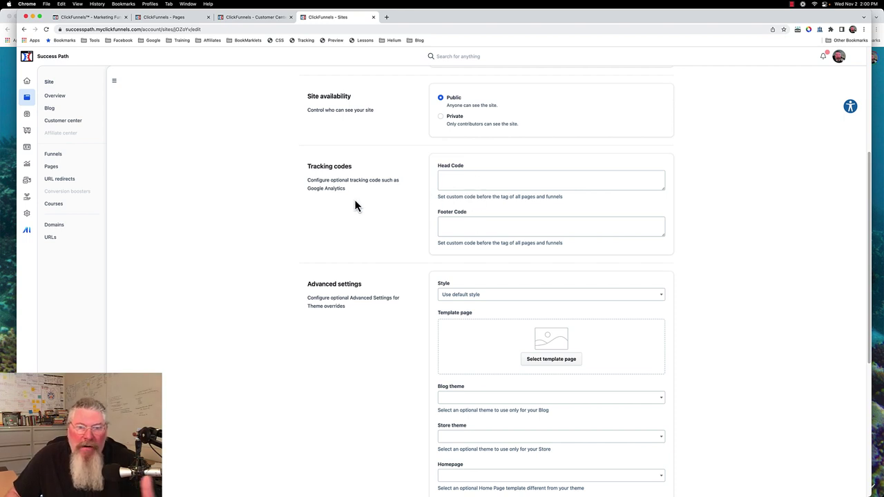
drag(351, 192, 306, 194)
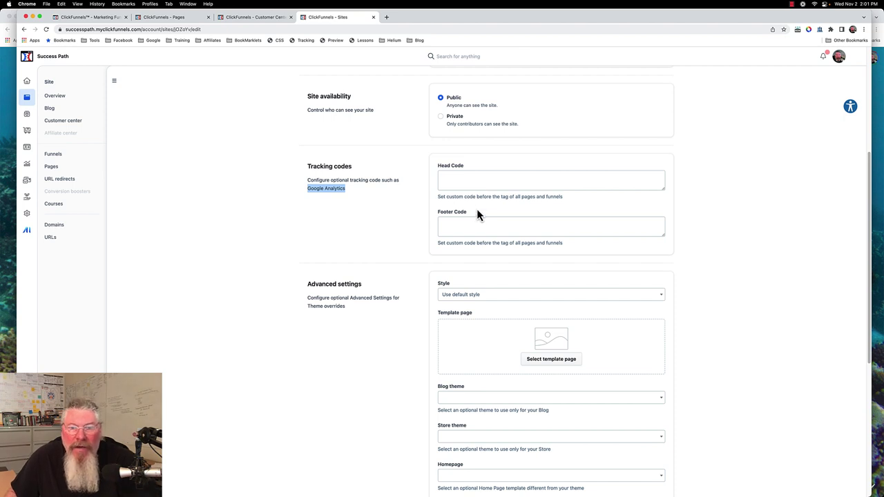
click(480, 297)
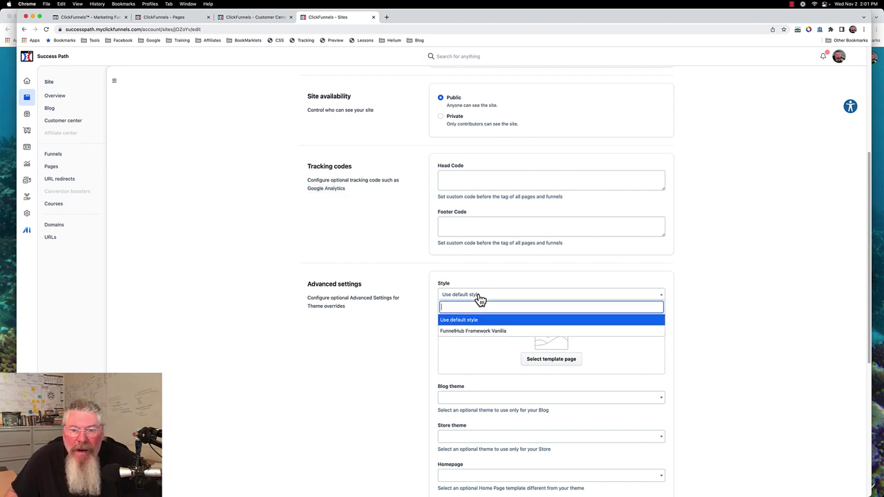
click(492, 349)
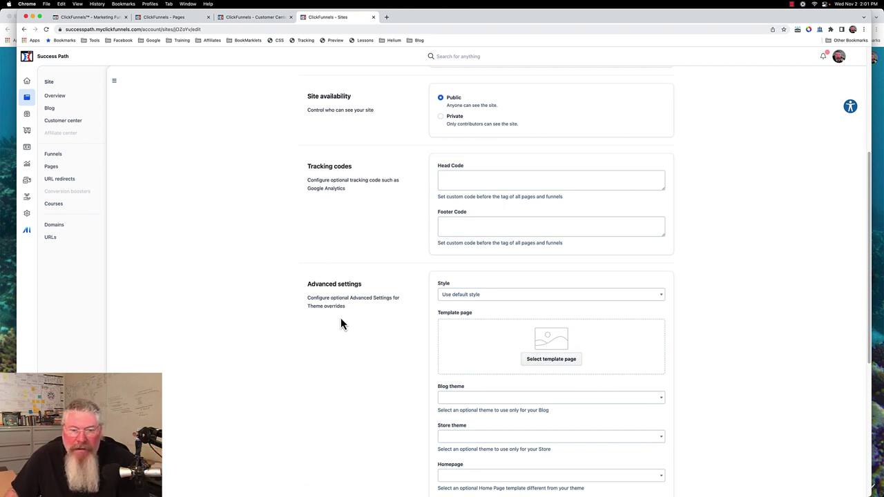
drag(348, 315, 300, 306)
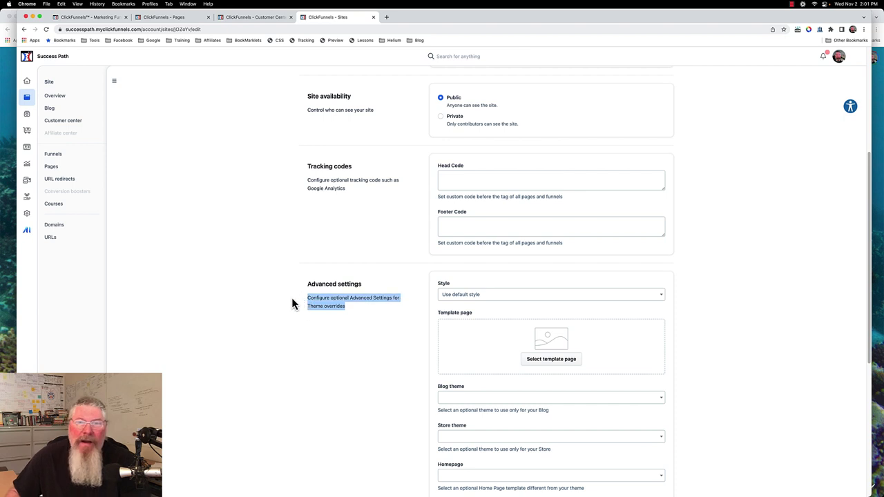
scroll(291, 304, down, 5)
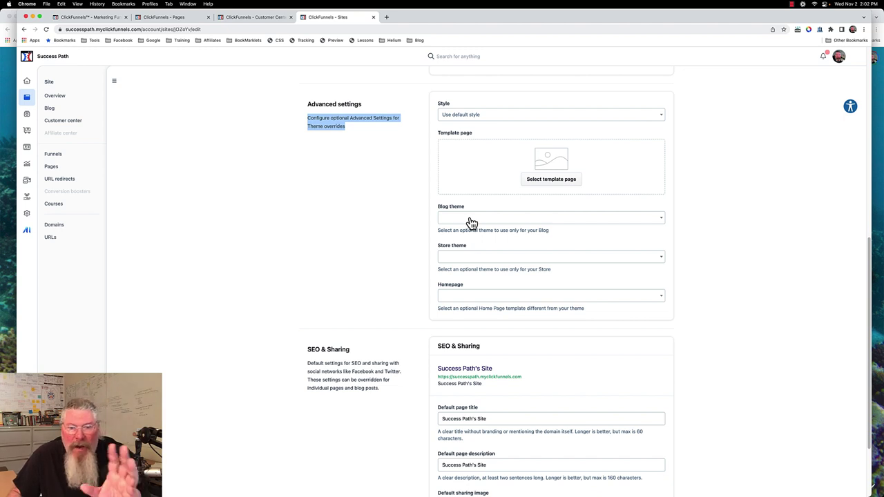
- In the site's SEO & Sharing settings, choose the Online Courses picture as the default sharing image and update the site
scroll(371, 246, down, 3)
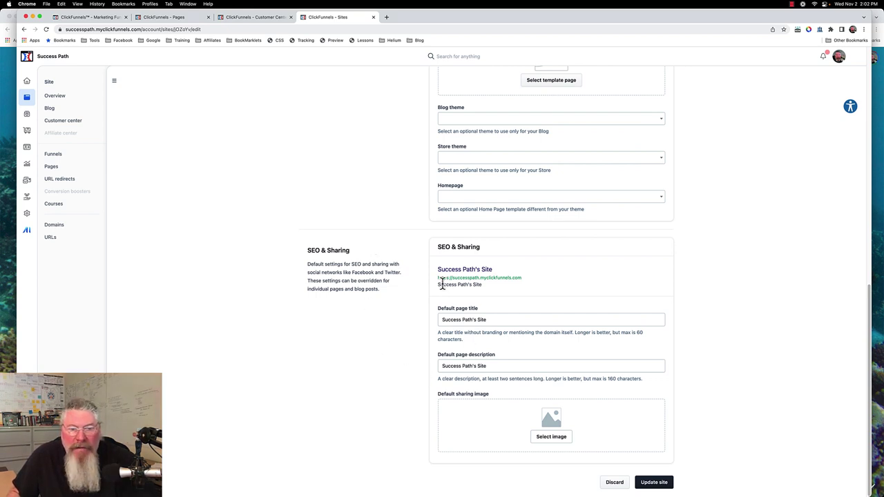
drag(305, 265, 383, 287)
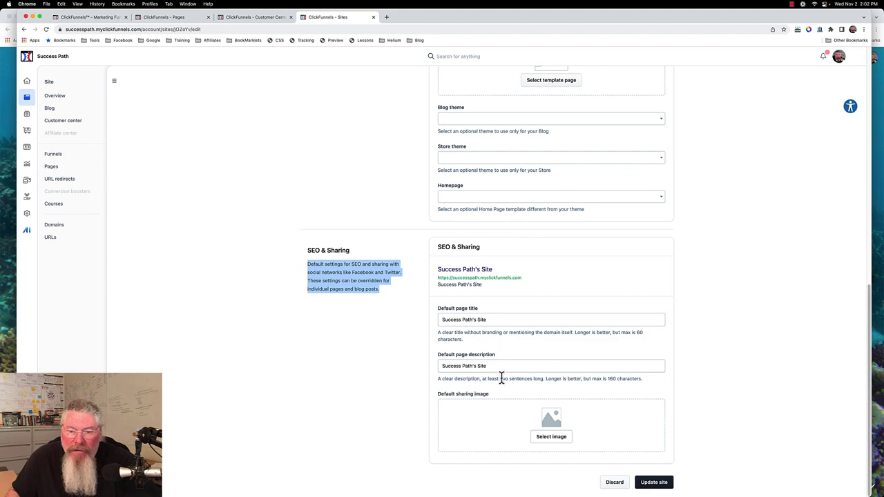
click(550, 441)
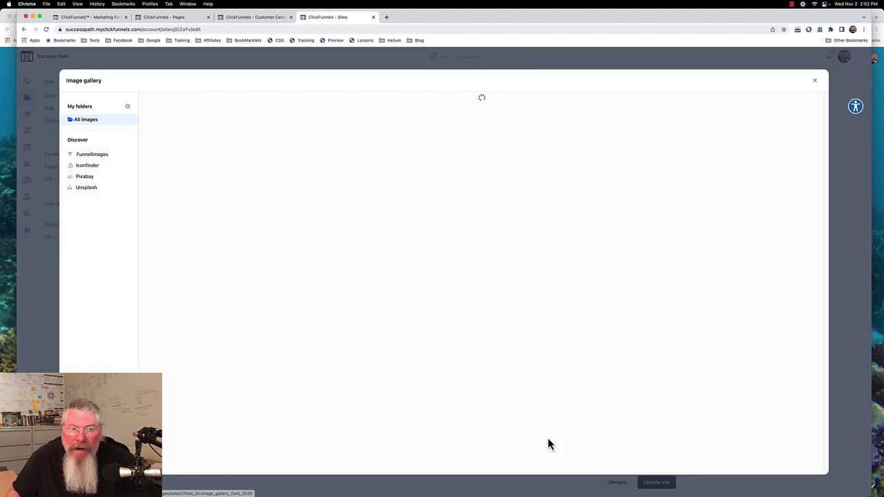
click(211, 228)
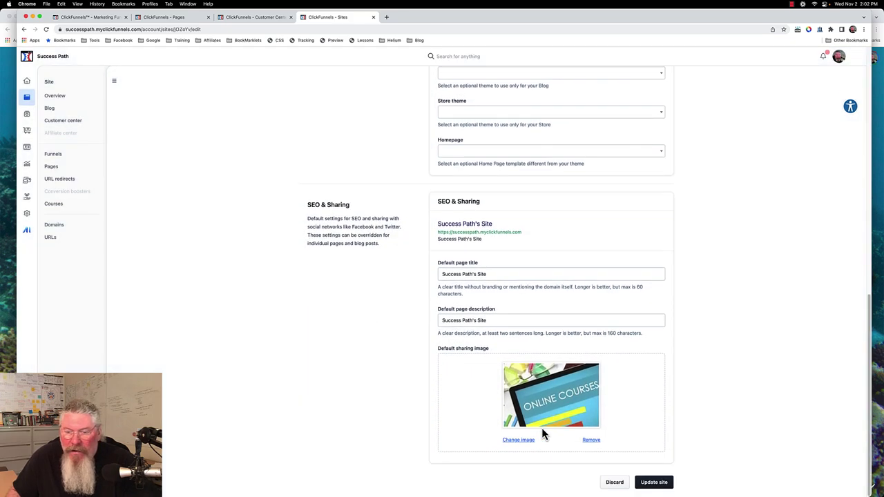
scroll(541, 427, up, 5)
scroll(542, 429, up, 3)
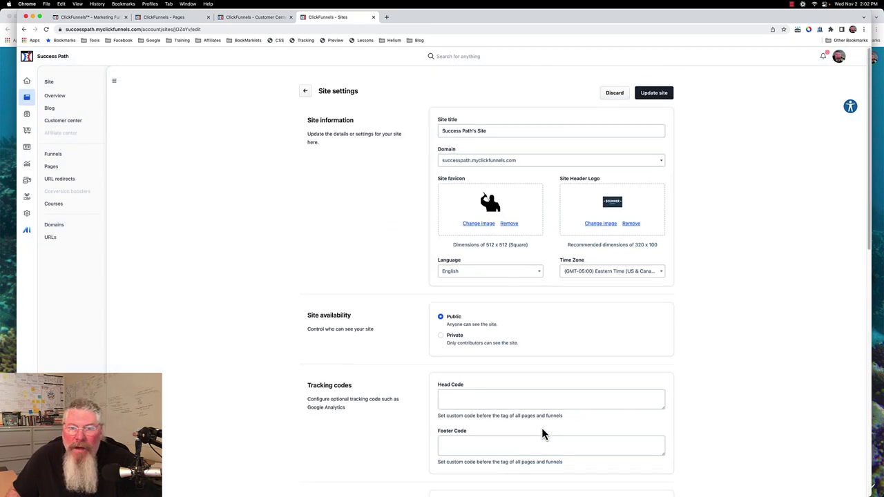
click(654, 95)
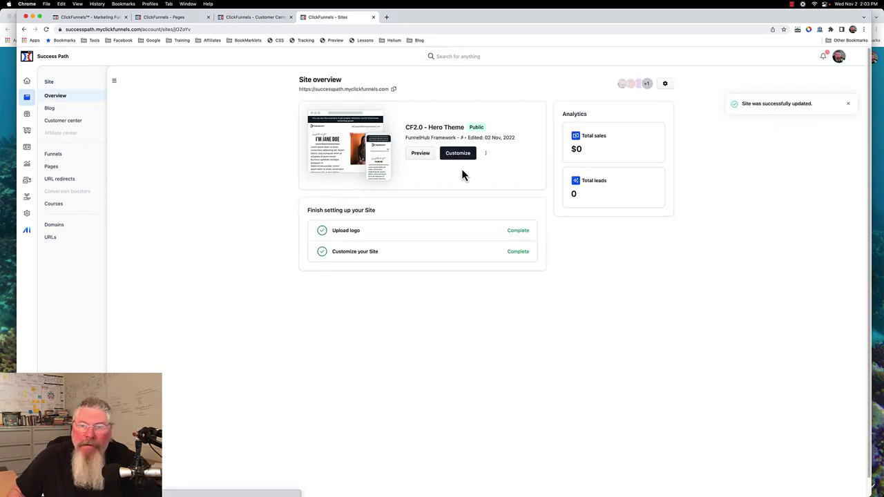
- Examine the Hero Theme's styleguide, including its theme and section colors, and return to the site overview
click(486, 156)
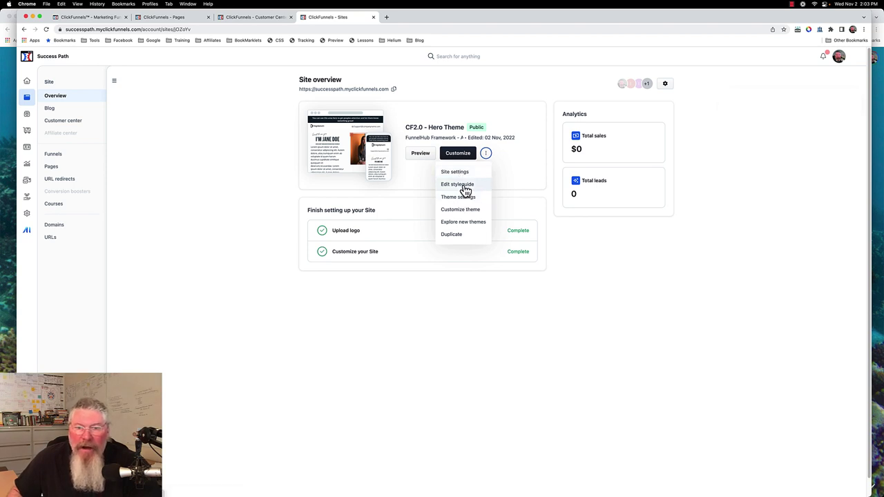
click(458, 185)
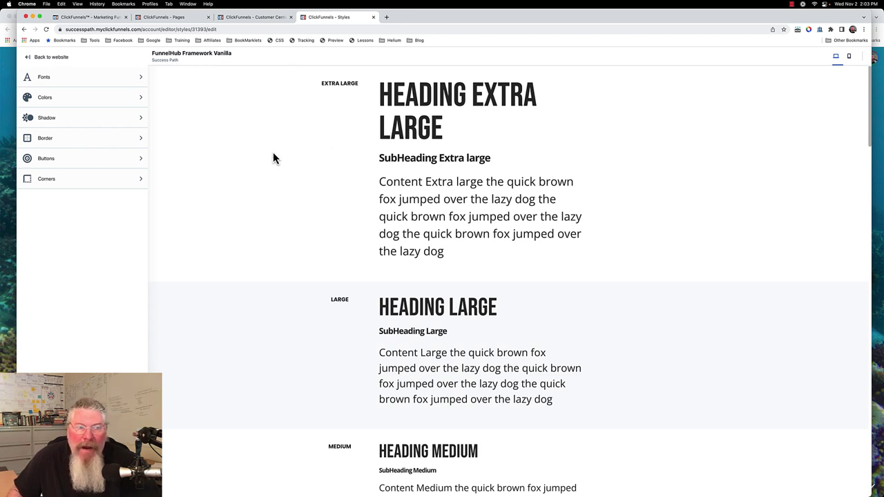
click(49, 103)
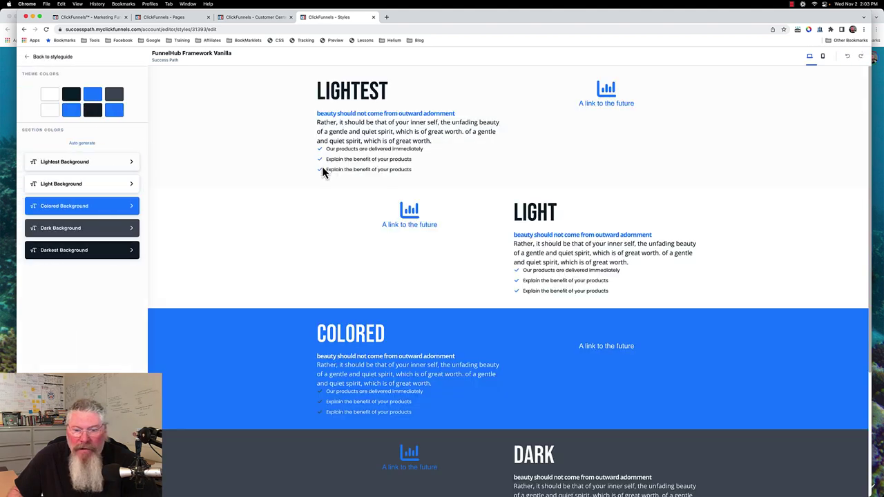
scroll(323, 172, down, 3)
scroll(323, 173, up, 5)
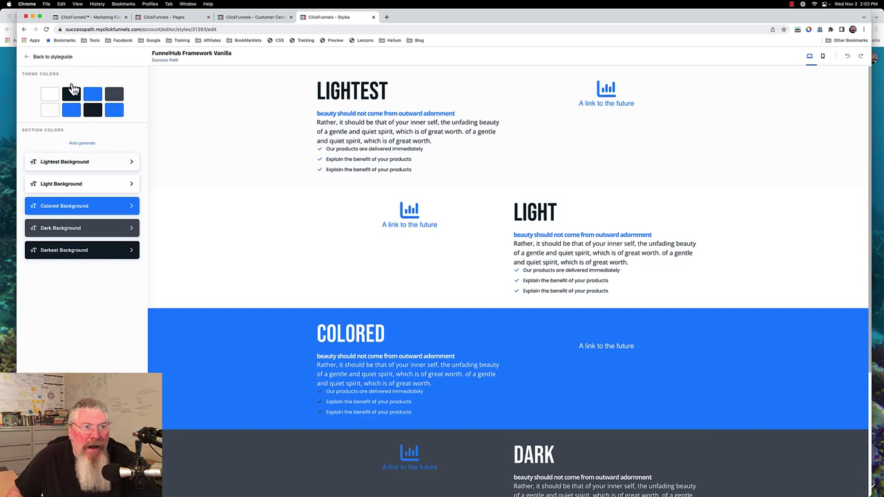
click(27, 60)
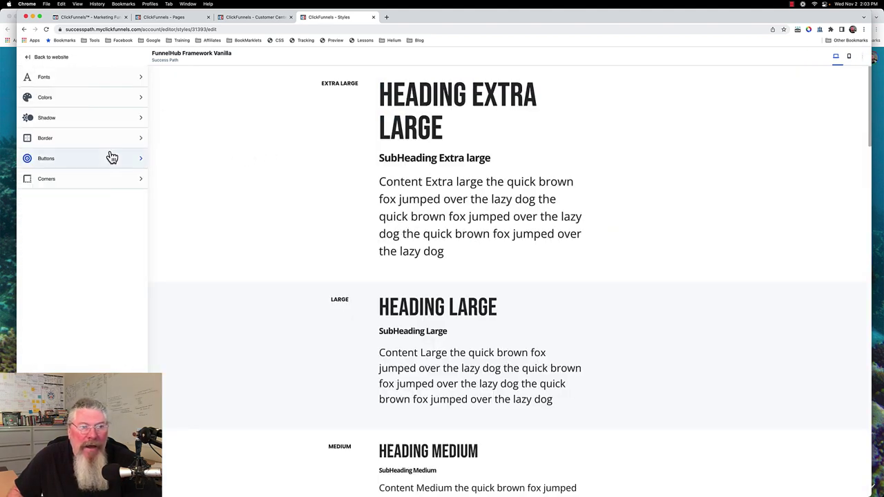
click(32, 59)
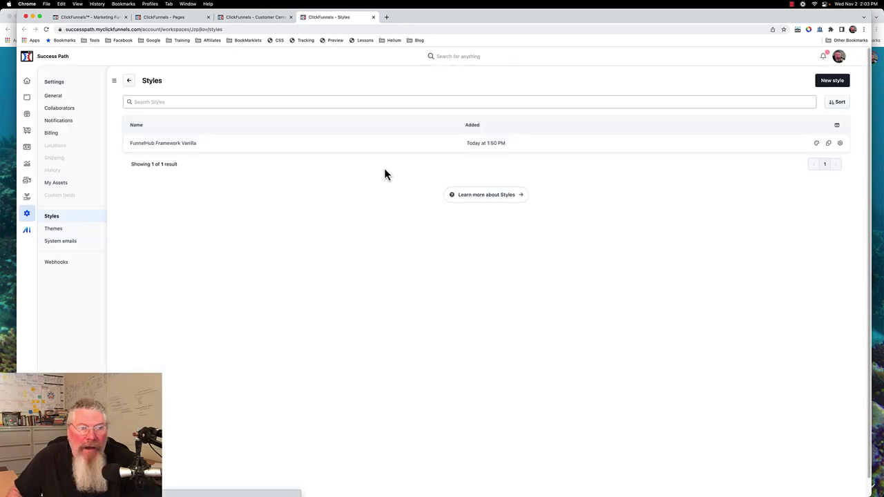
click(28, 100)
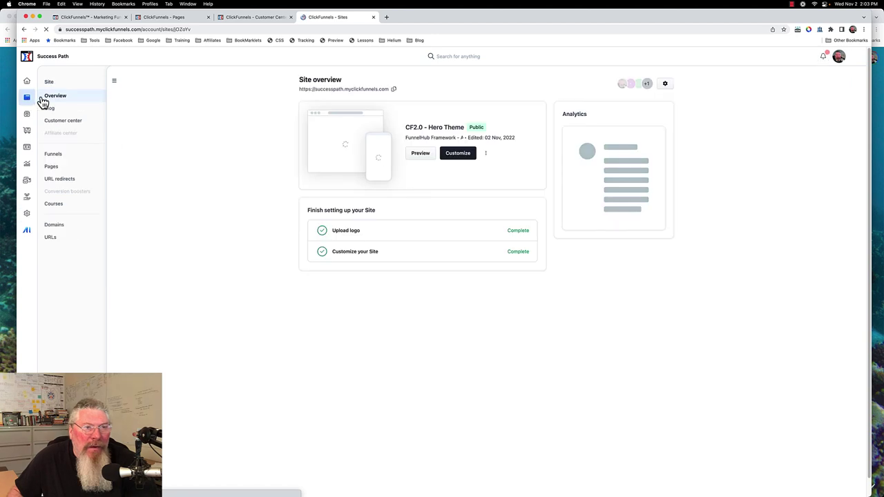
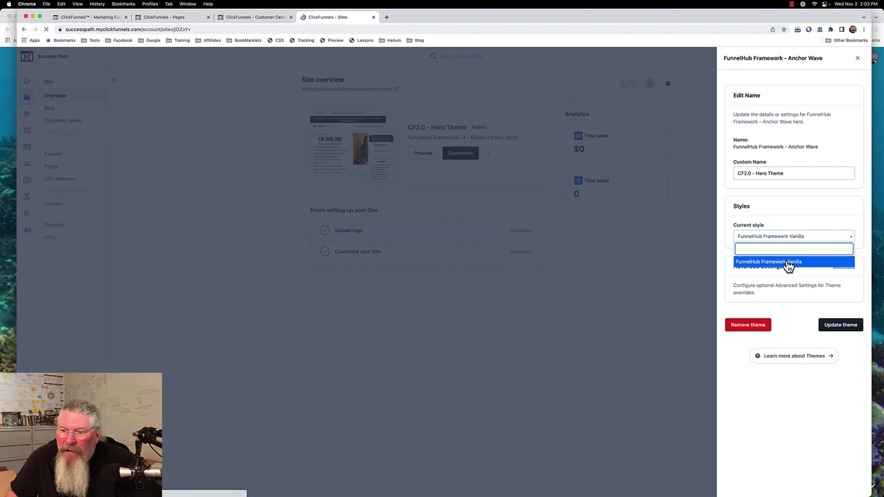
- Review the current style and advanced template overrides in the Hero Theme's settings, leaving the settings without updating the theme
click(798, 216)
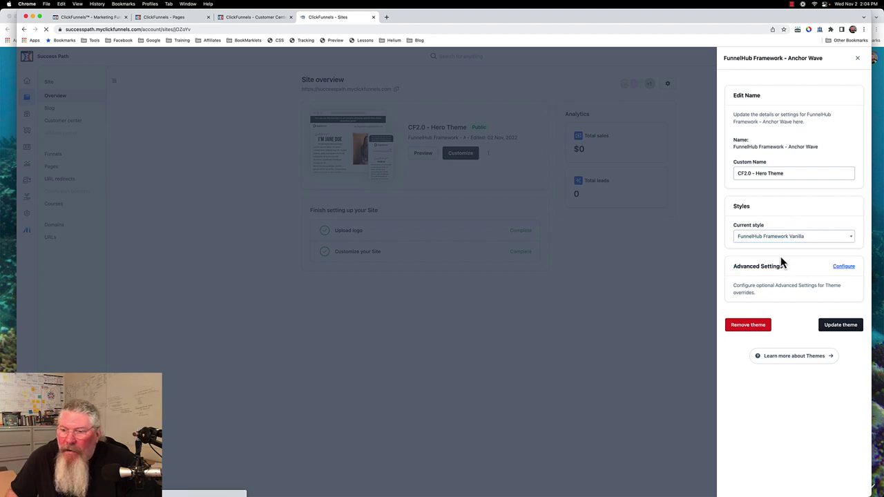
click(839, 266)
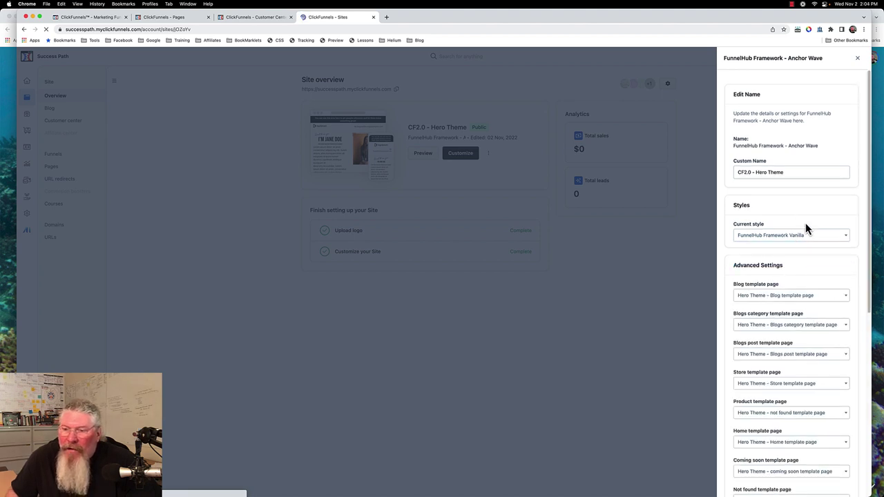
scroll(805, 227, down, 5)
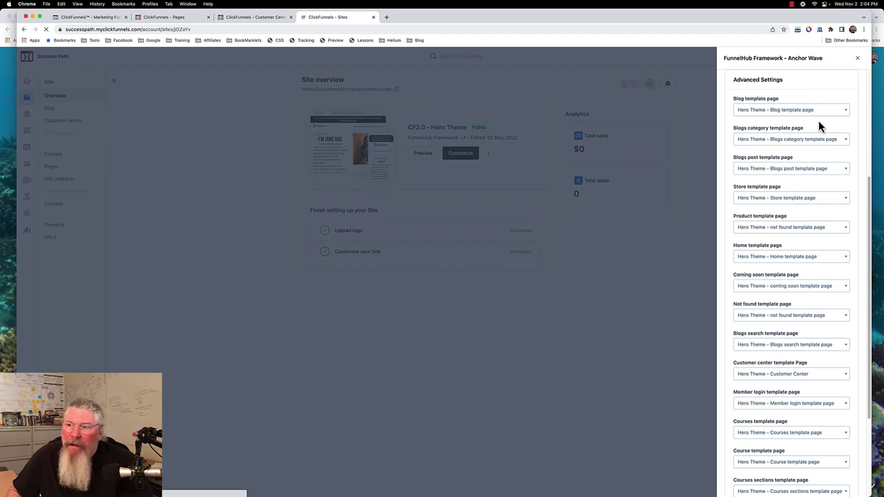
scroll(818, 121, up, 5)
click(858, 59)
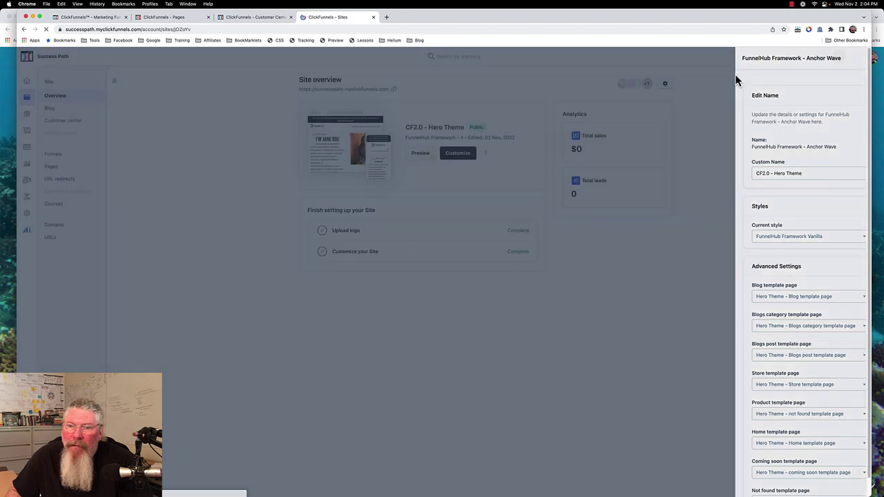
- Reopen the Hero Theme's settings and examine which template page is assigned to each page type, down to the courses lesson template
click(486, 153)
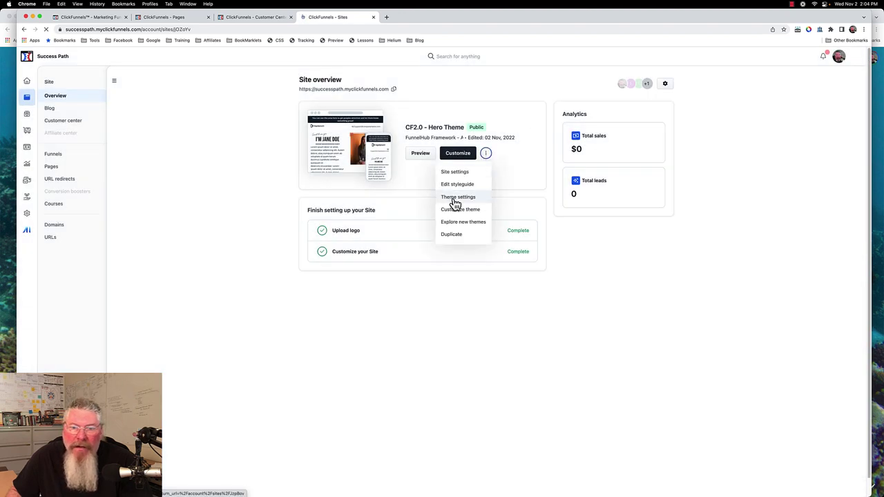
click(455, 198)
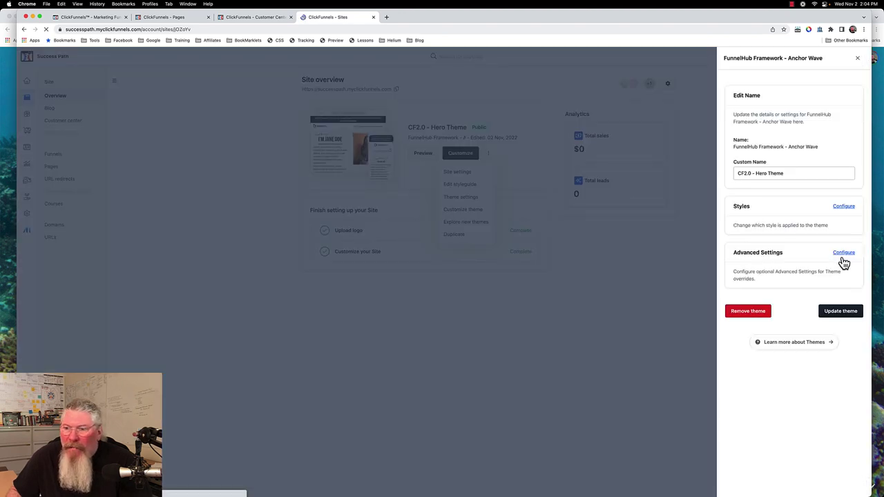
click(843, 253)
scroll(810, 245, down, 3)
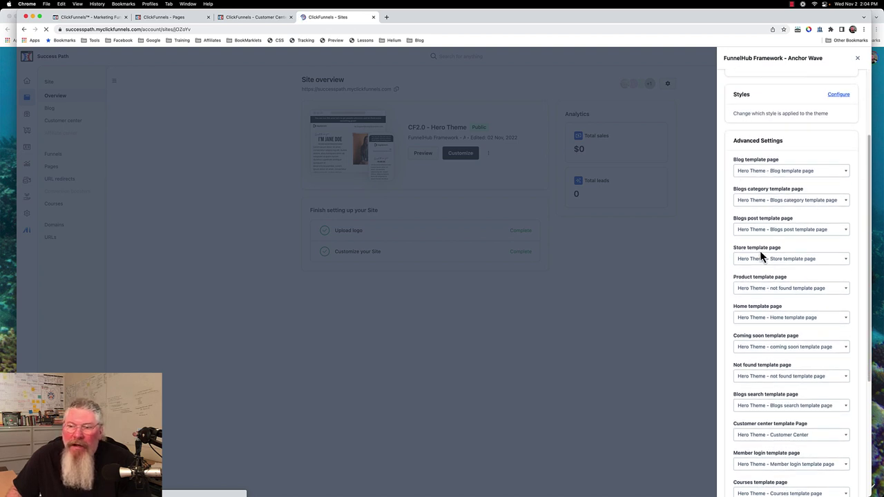
scroll(764, 317, down, 5)
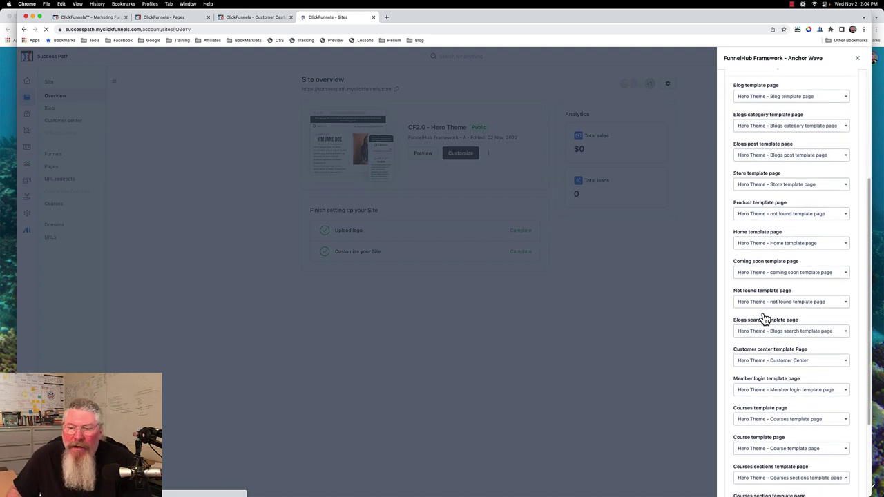
scroll(764, 317, down, 2)
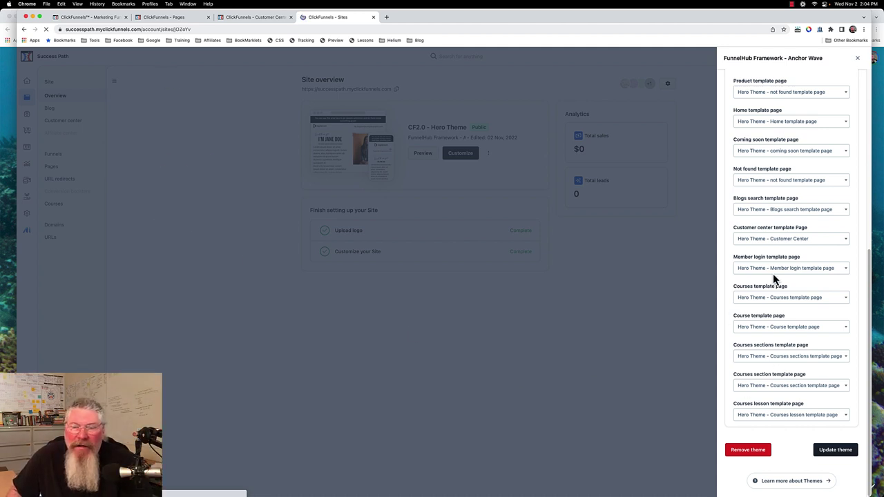
- Examine the pages available as the Home template page without changing the selection, and close the theme settings
click(777, 126)
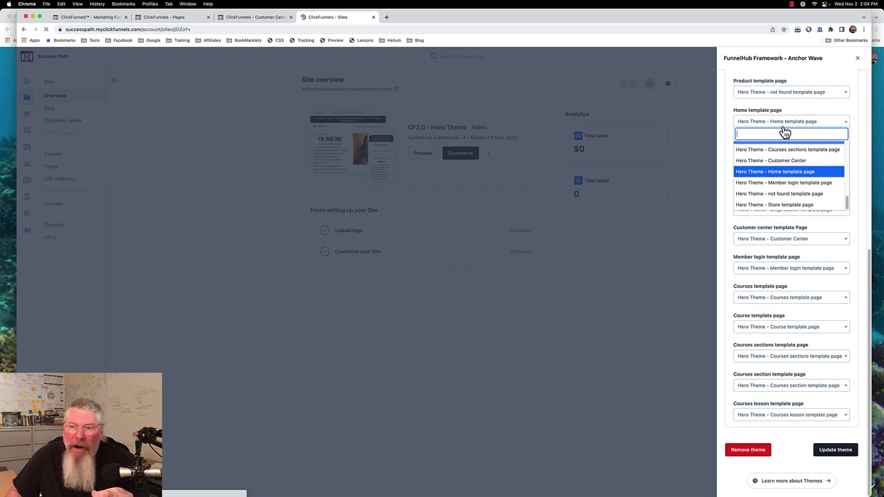
click(794, 104)
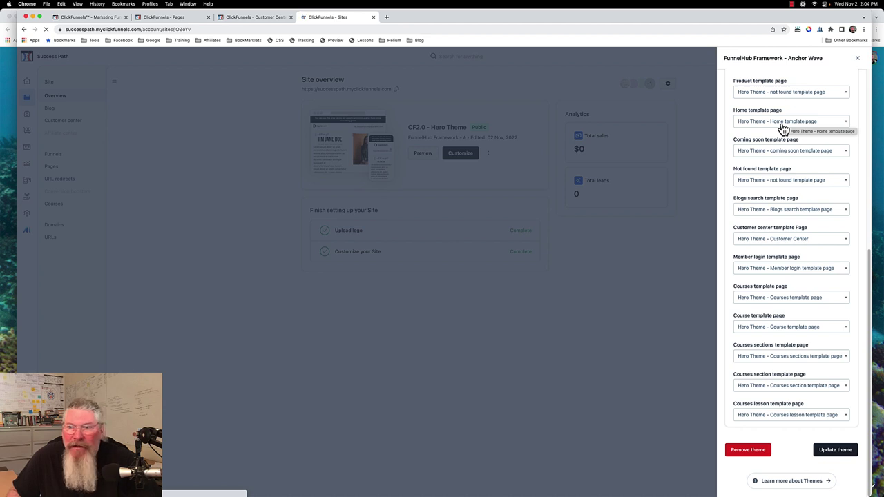
click(782, 127)
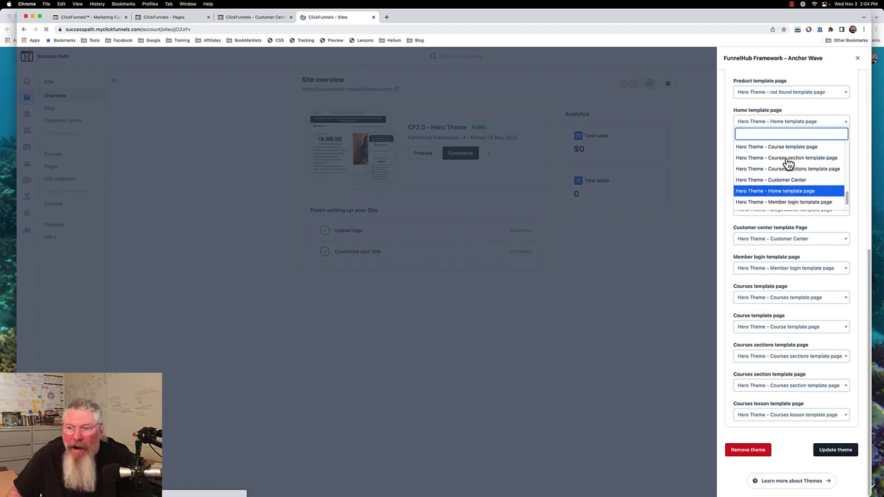
click(798, 105)
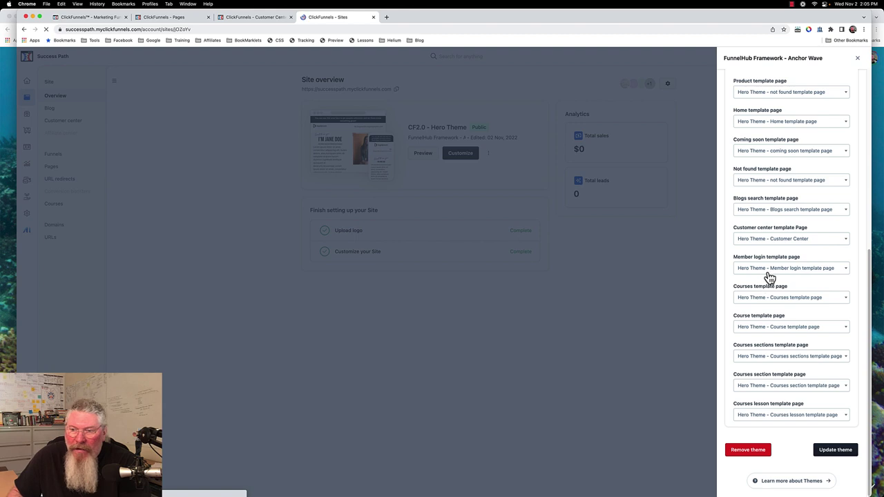
scroll(771, 276, up, 1)
scroll(771, 276, up, 5)
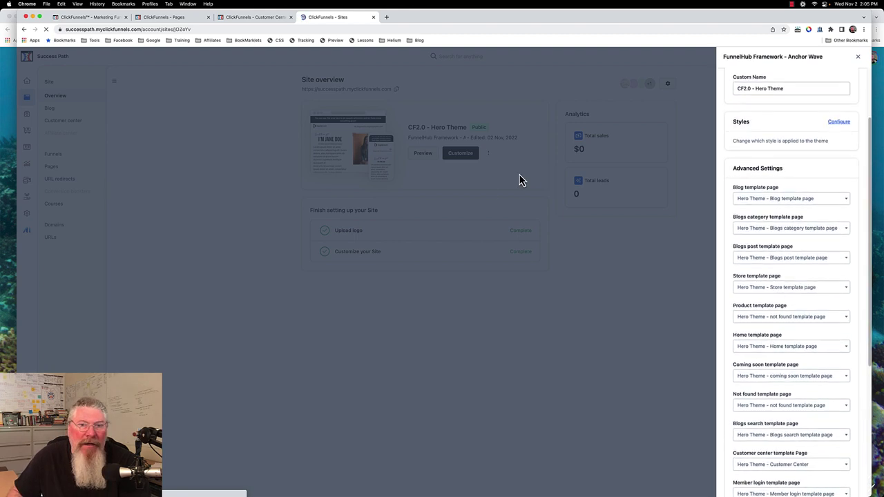
click(857, 61)
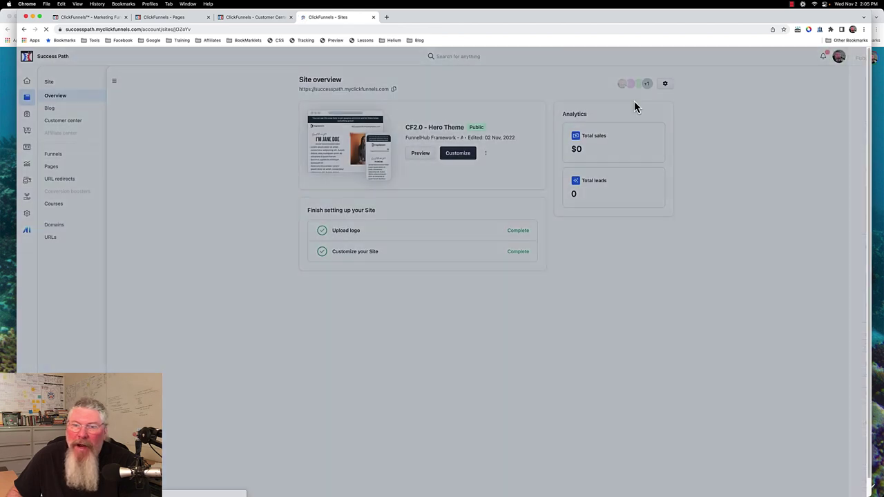
- Check the template names of the home page, store front and course home in the site editor, and return to the theme's options on the site overview
click(487, 155)
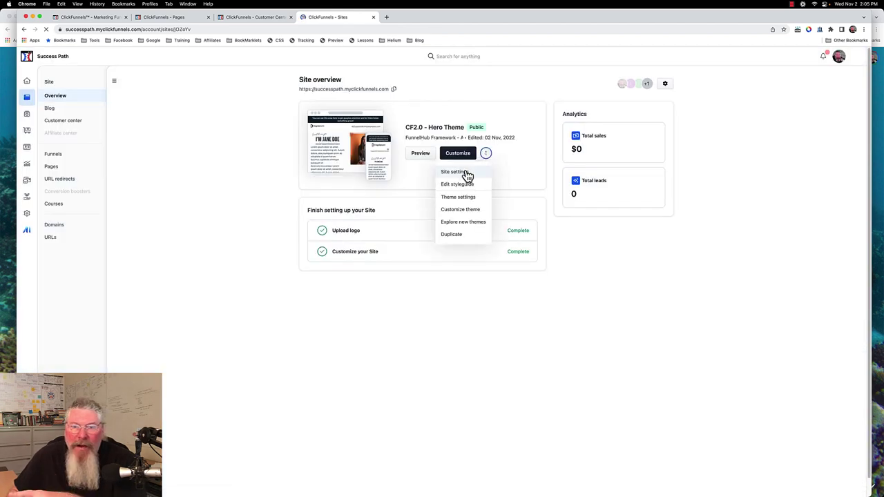
click(465, 157)
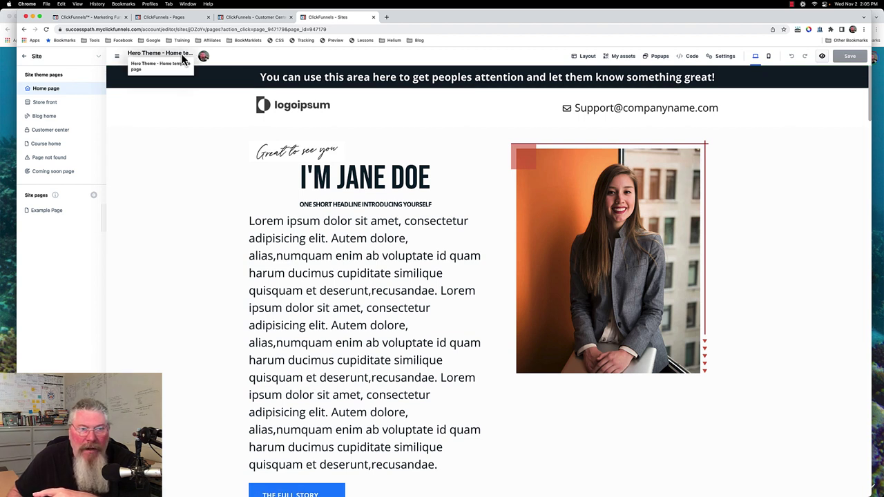
click(45, 102)
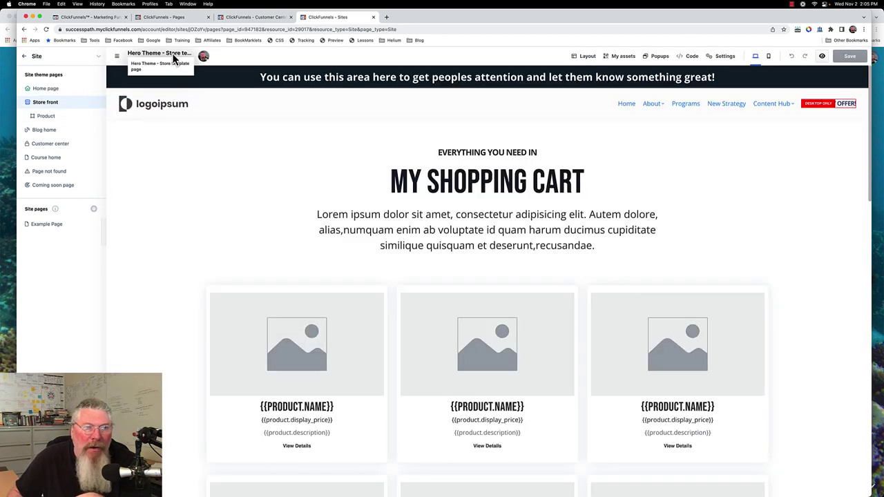
click(47, 158)
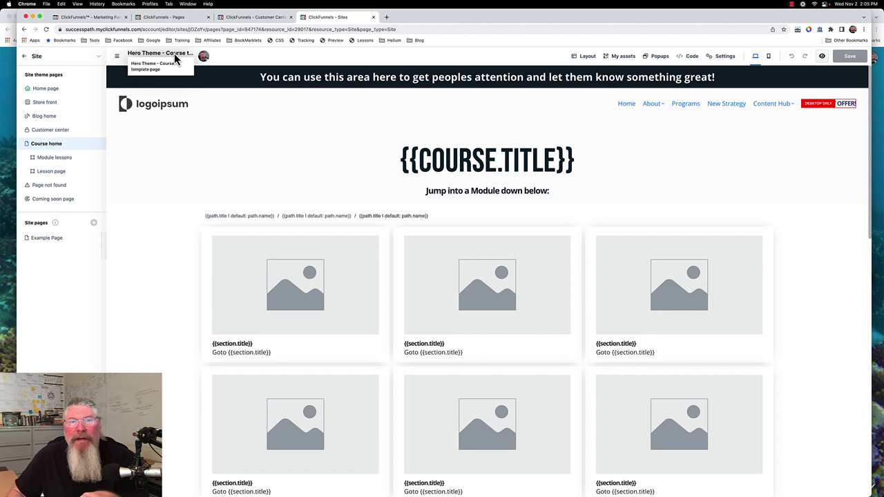
click(24, 58)
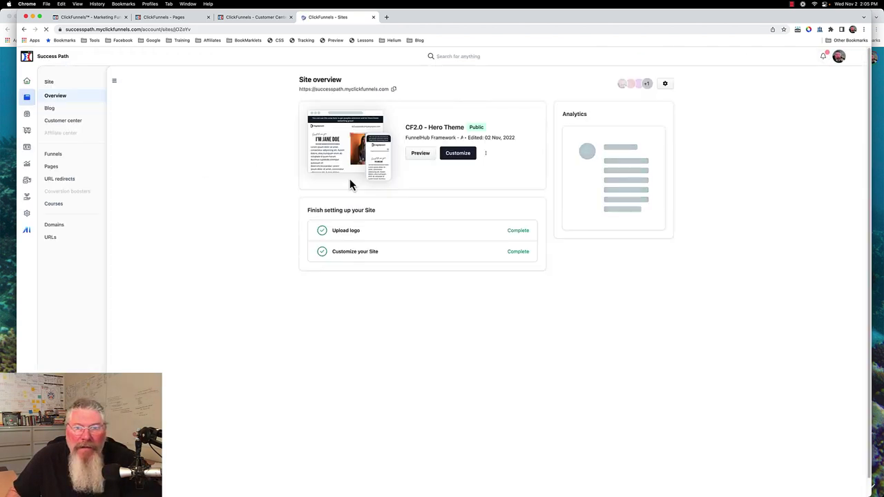
click(486, 154)
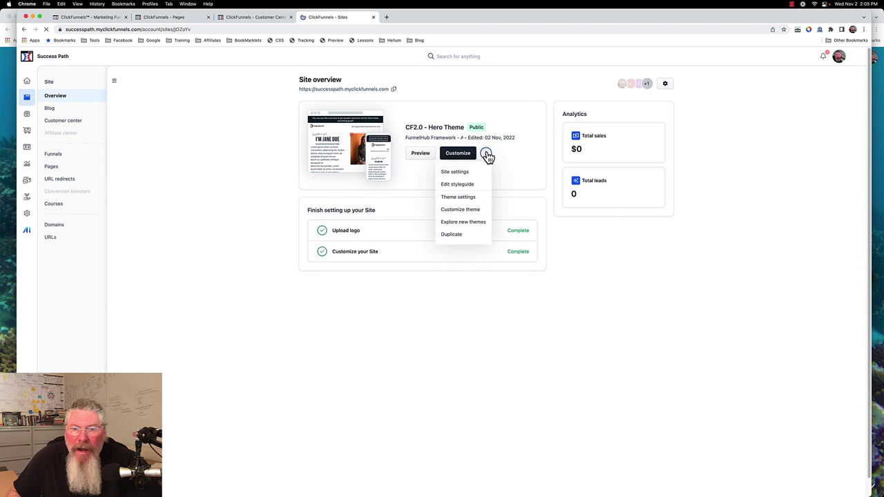
- Examine the Hero Theme's site theme pages in the theme customizer, and return to the site overview
click(460, 210)
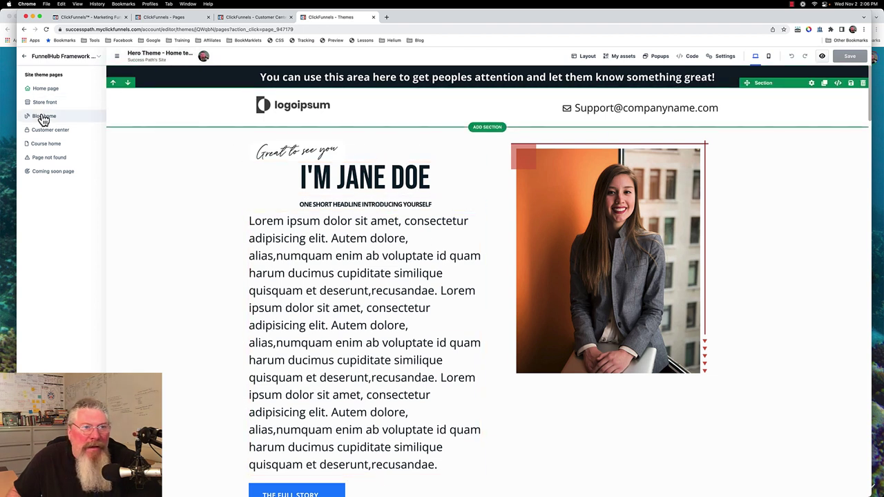
click(23, 56)
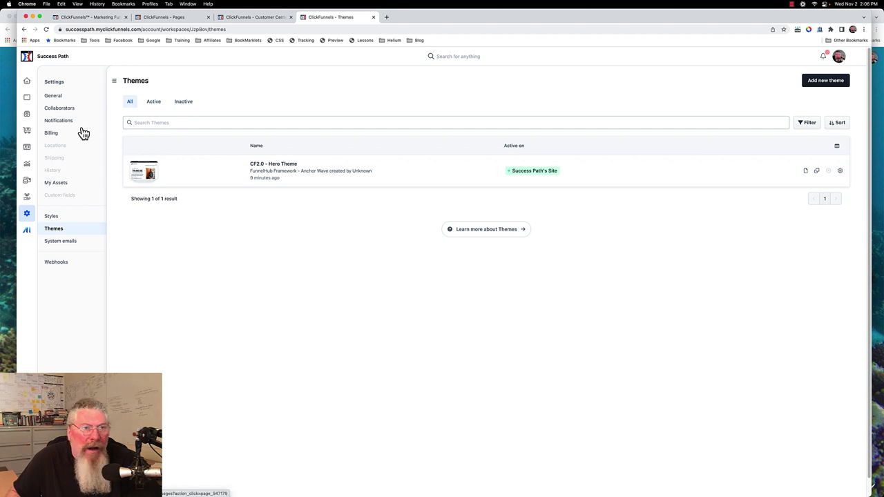
click(27, 97)
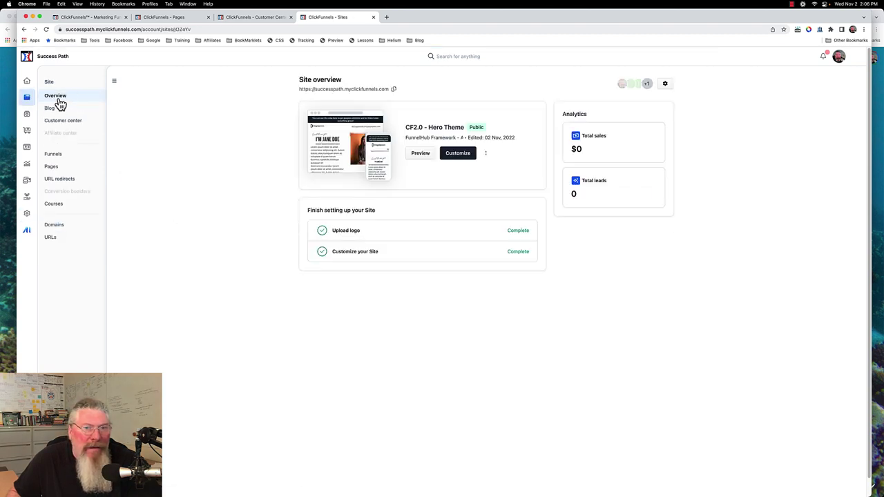
- Review the Hero Theme's additional options on the site overview, including Duplicate, and open the home page in the site editor
click(486, 154)
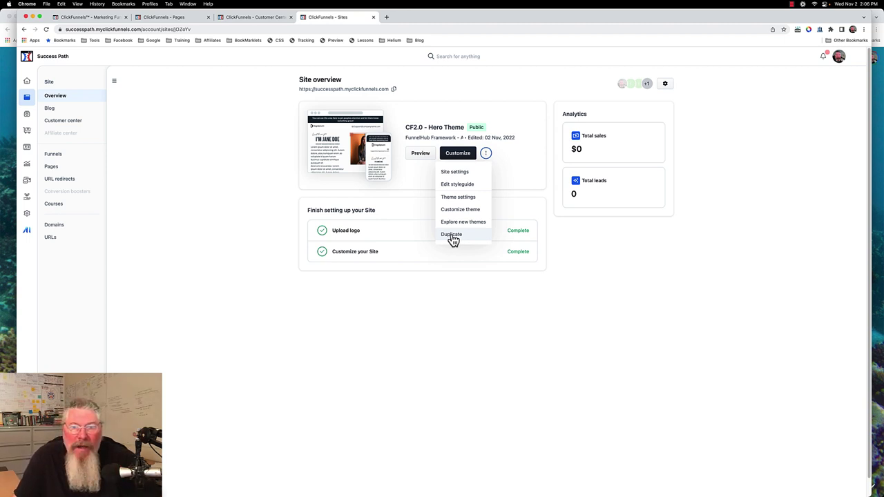
click(234, 237)
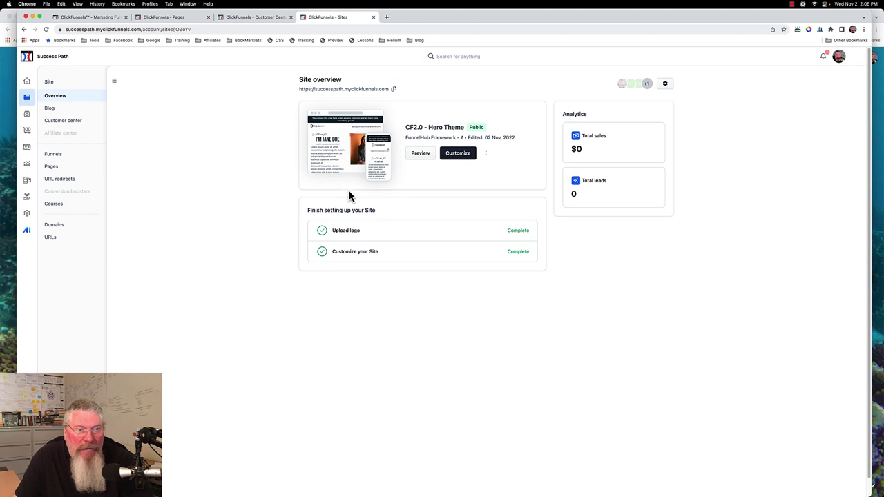
click(486, 154)
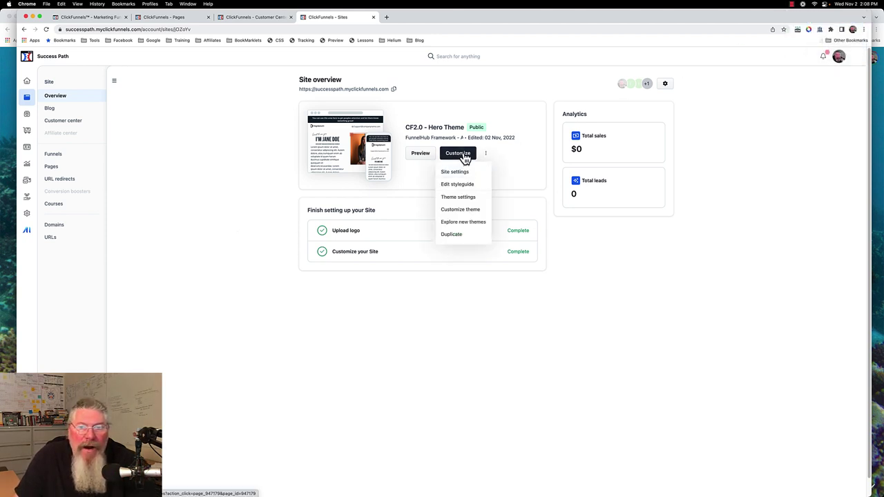
click(465, 158)
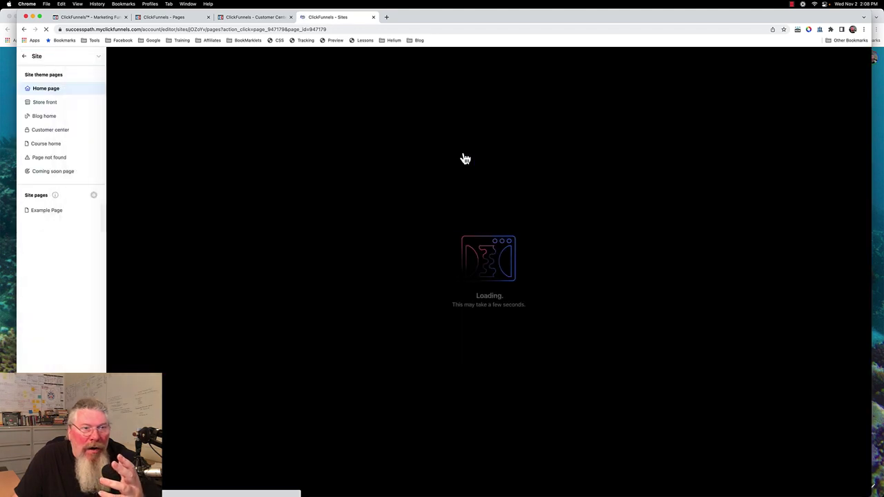